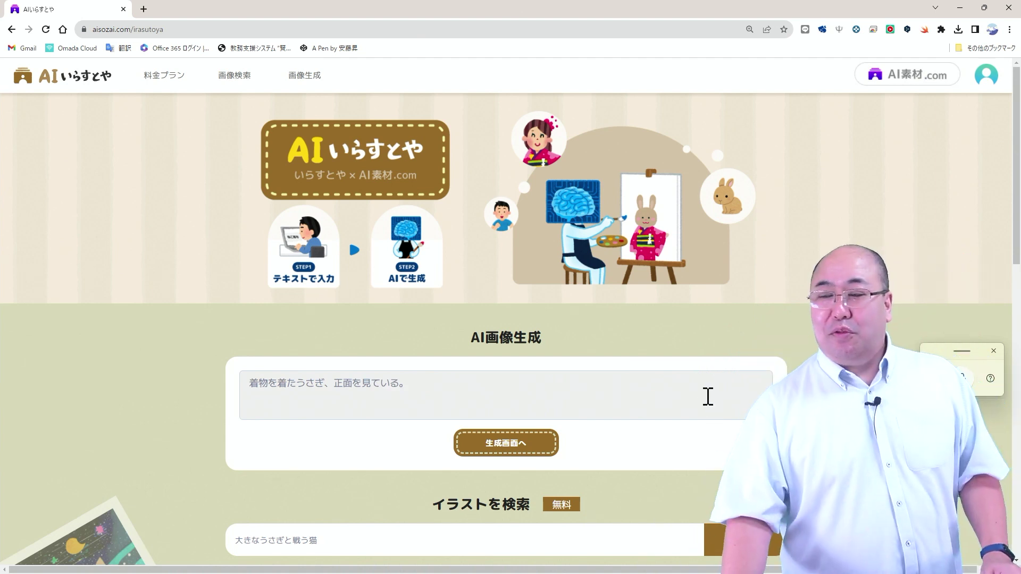
Step: Start image generation with the prompt "教室で学習をしている生徒たち" and optimize the prompt with AI
left_click(399, 391)
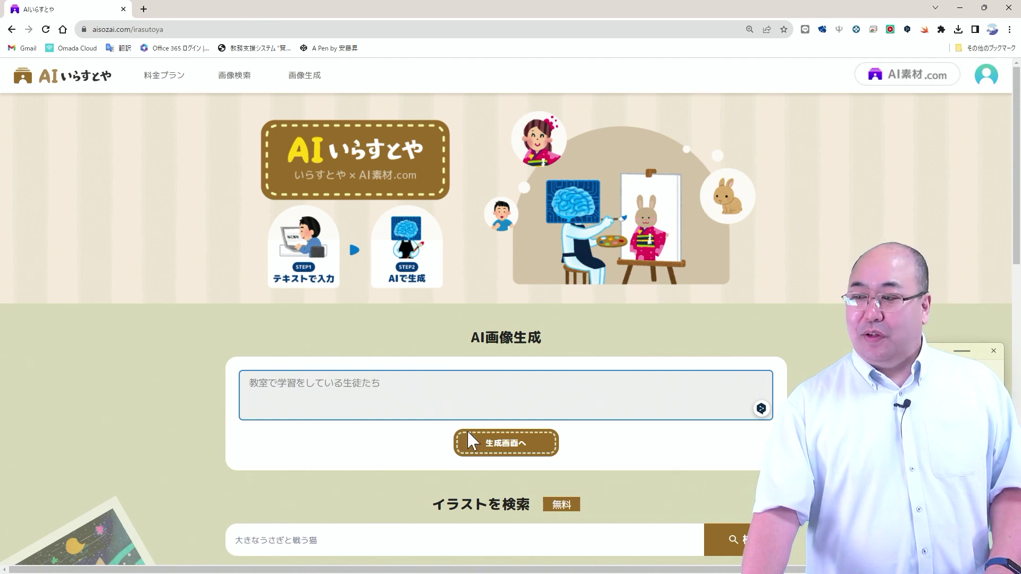
left_click(498, 454)
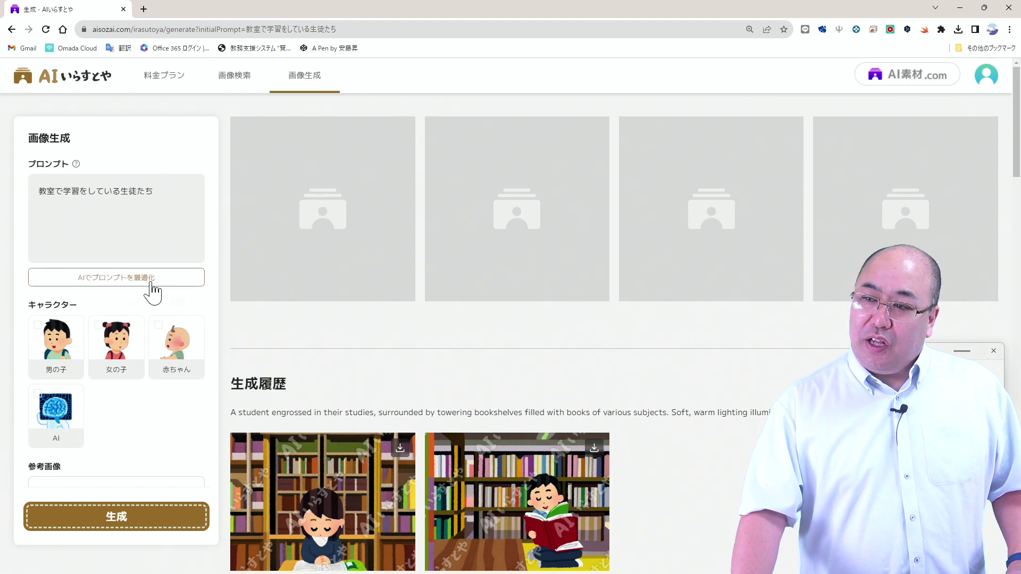
left_click(133, 284)
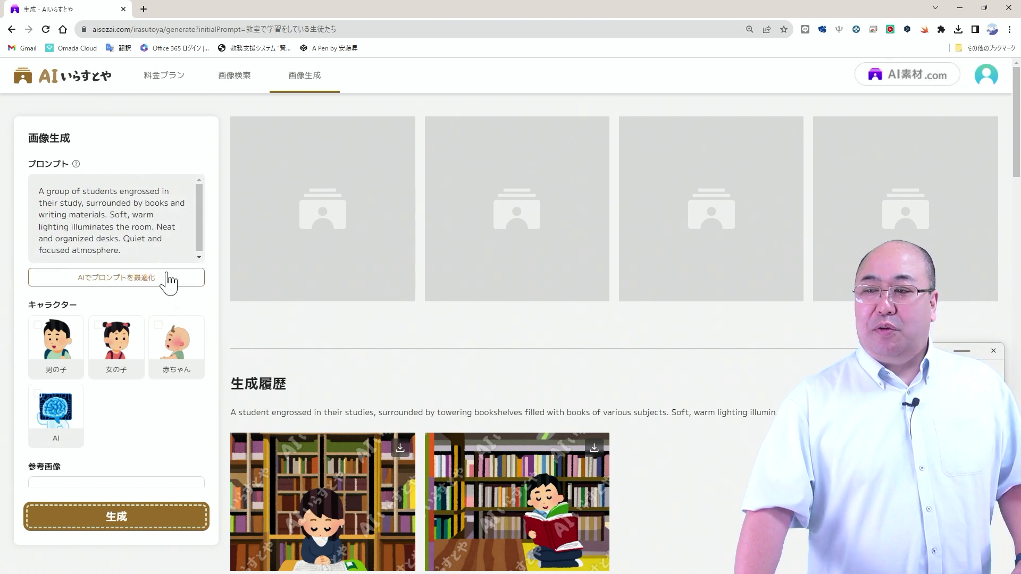
Step: Set the aspect ratio to 4:3 and the number of images to 2枚, and generate the classroom illustrations
scroll(210, 311, "down", 3)
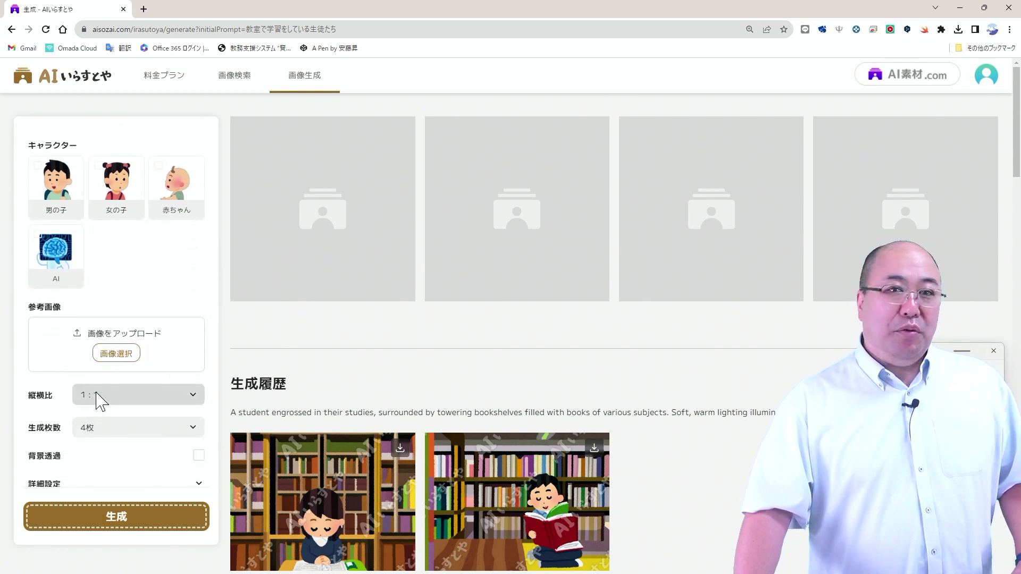
left_click(134, 397)
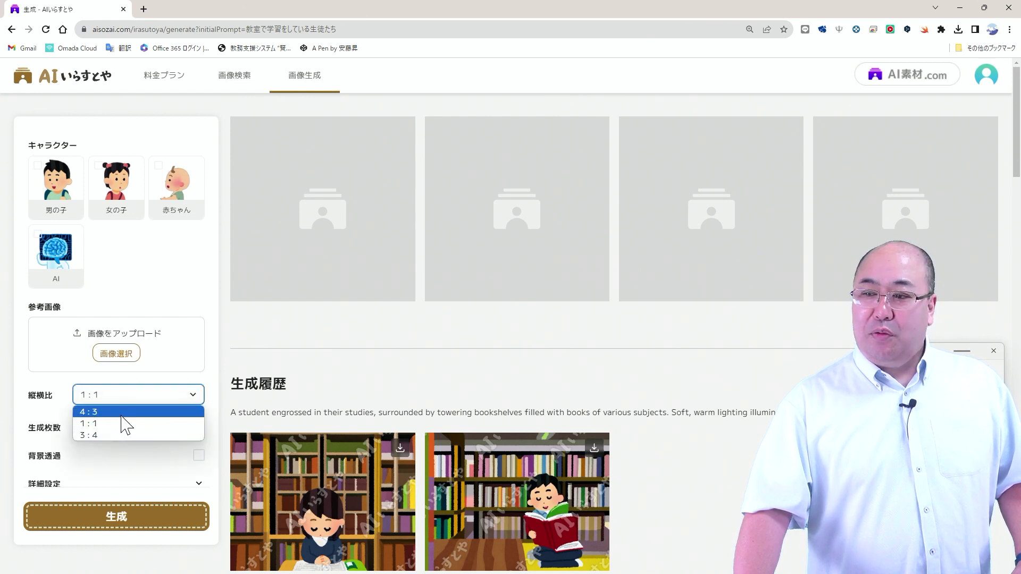
left_click(122, 413)
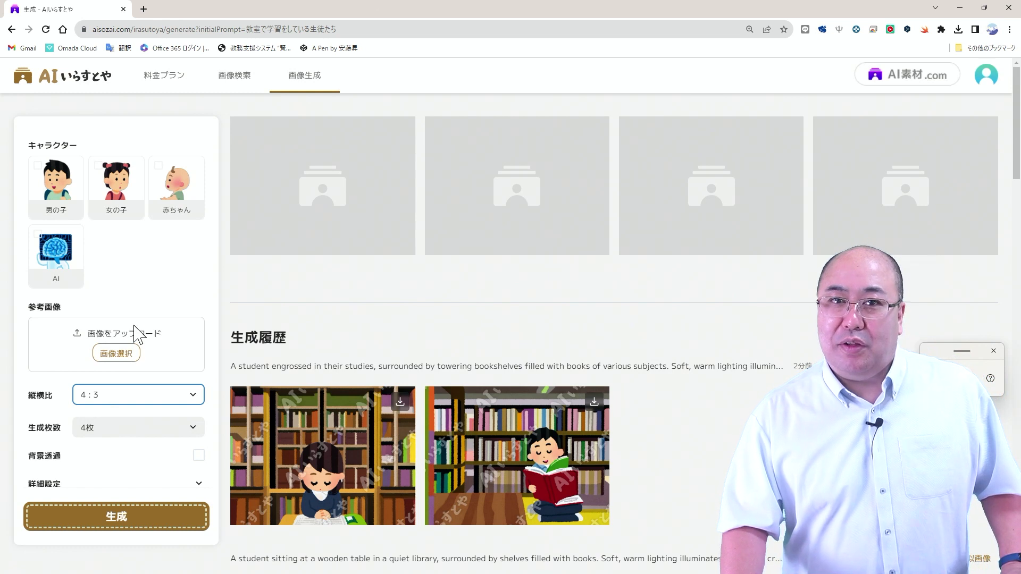
left_click(103, 439)
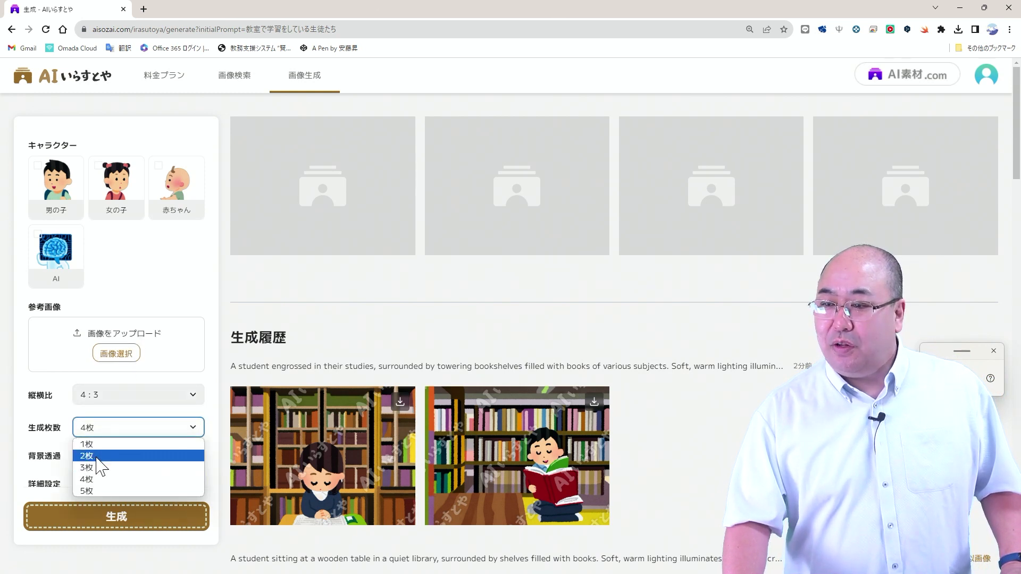
left_click(96, 458)
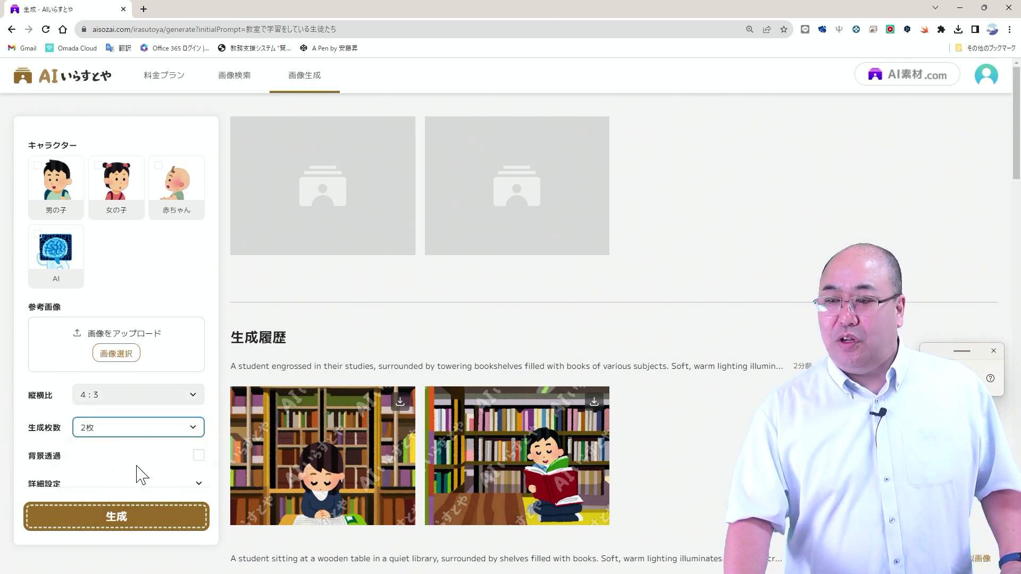
left_click(129, 524)
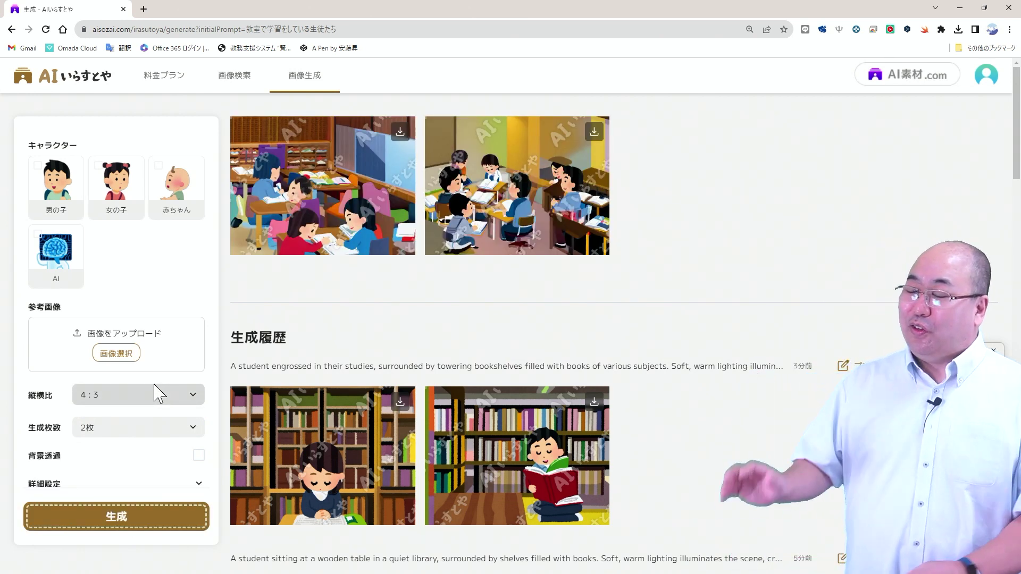
Step: Open the first generated classroom image and save its standard-size 1024x768px version to the desktop as a JPG
left_click(347, 184)
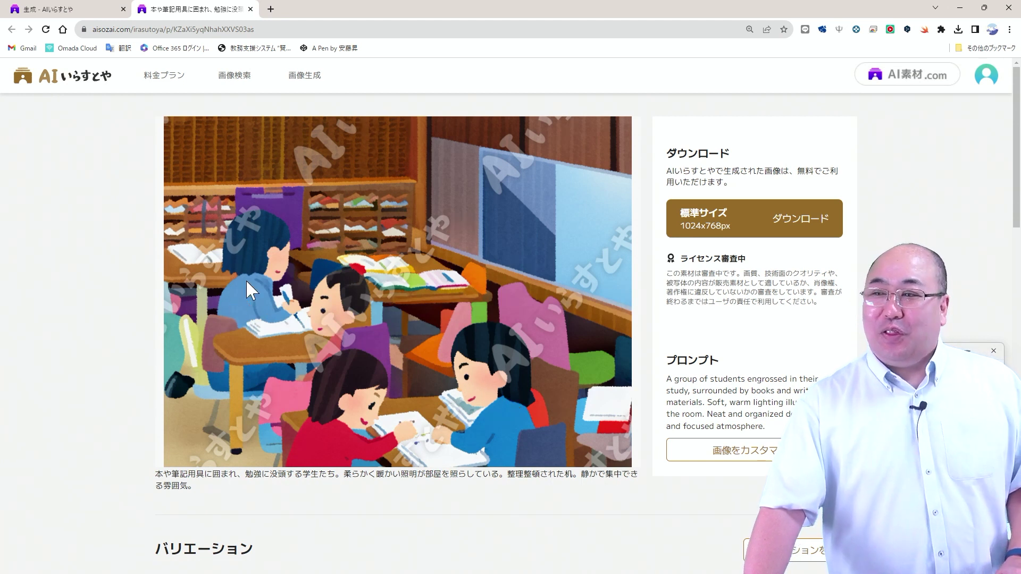
left_click(727, 225)
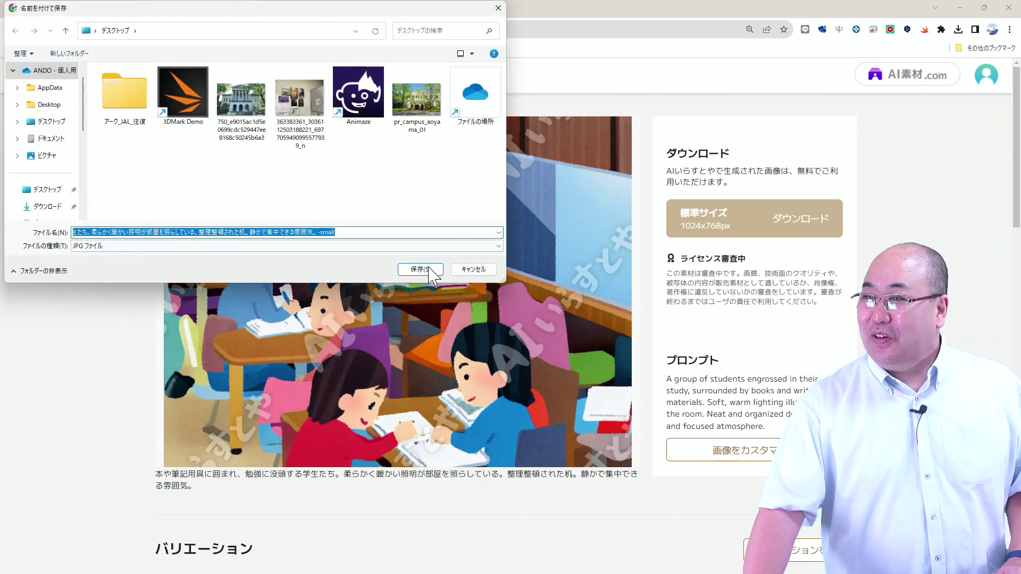
left_click(433, 270)
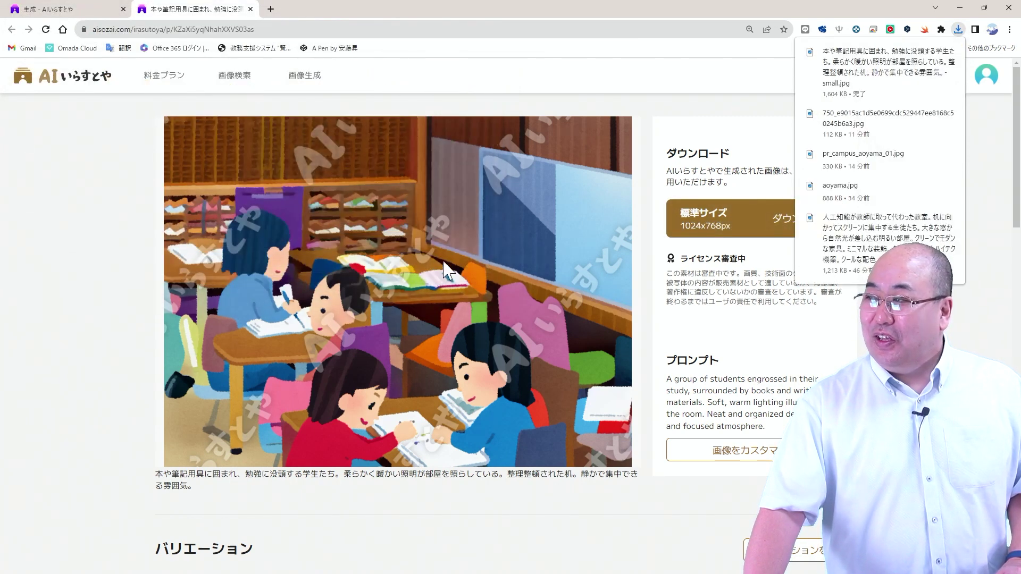
Step: Open the downloaded classroom illustration in the image viewer, inspect it and return to the browser
left_click(874, 77)
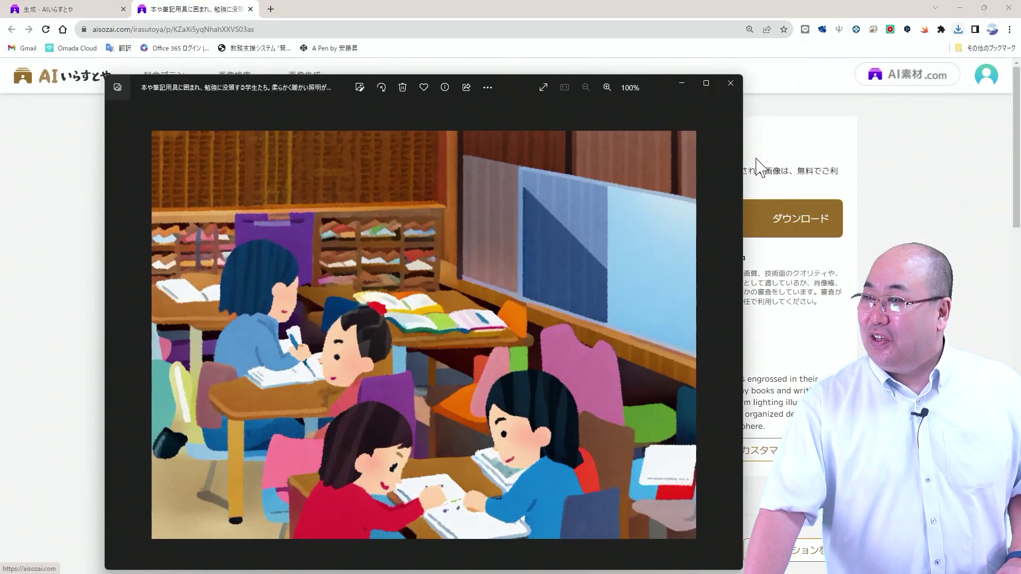
left_click_drag(516, 89, 518, 81)
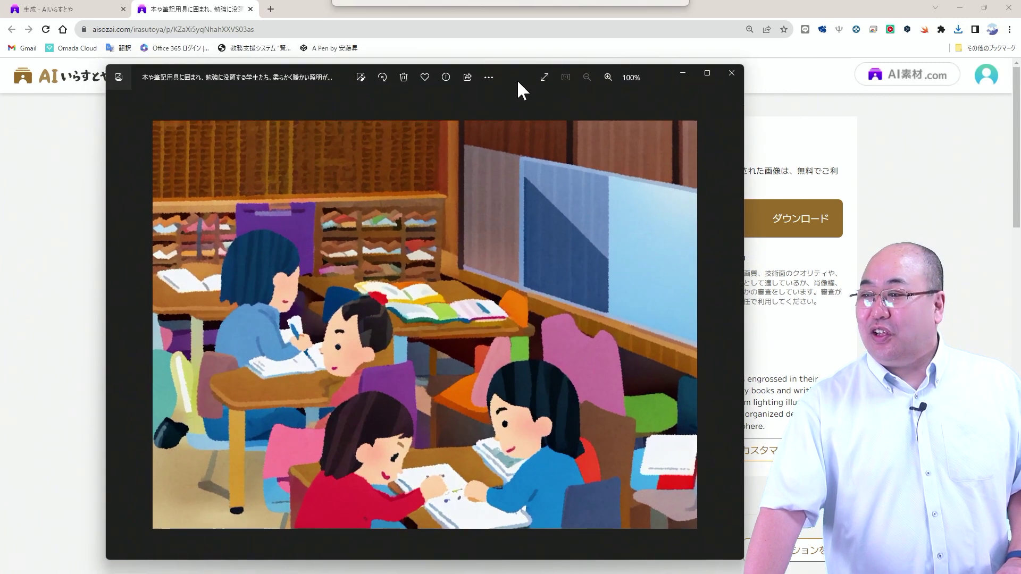
left_click(904, 176)
Step: View the second generated classroom image on its detail page and return to the generation page
left_click(64, 9)
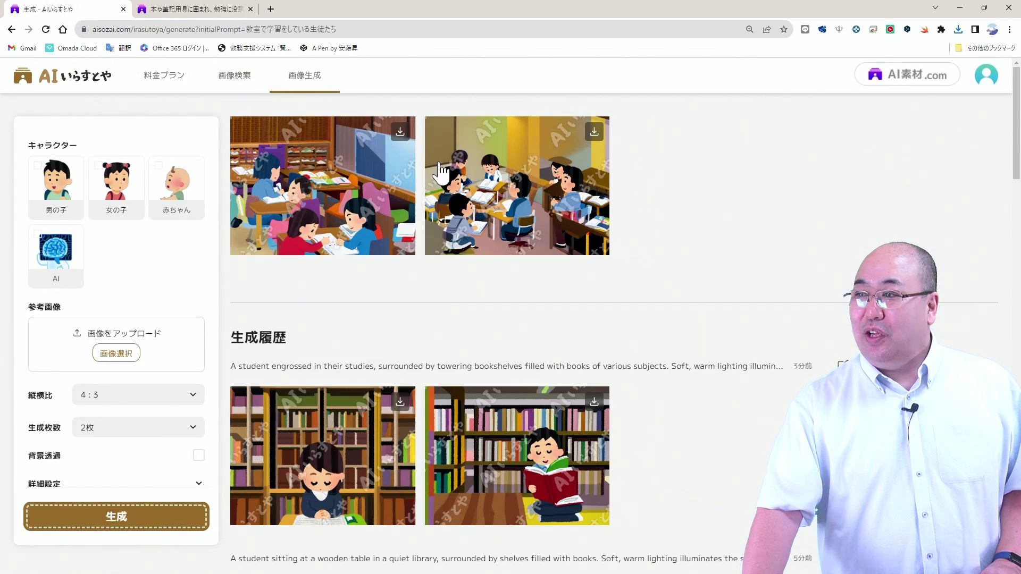
left_click(474, 189)
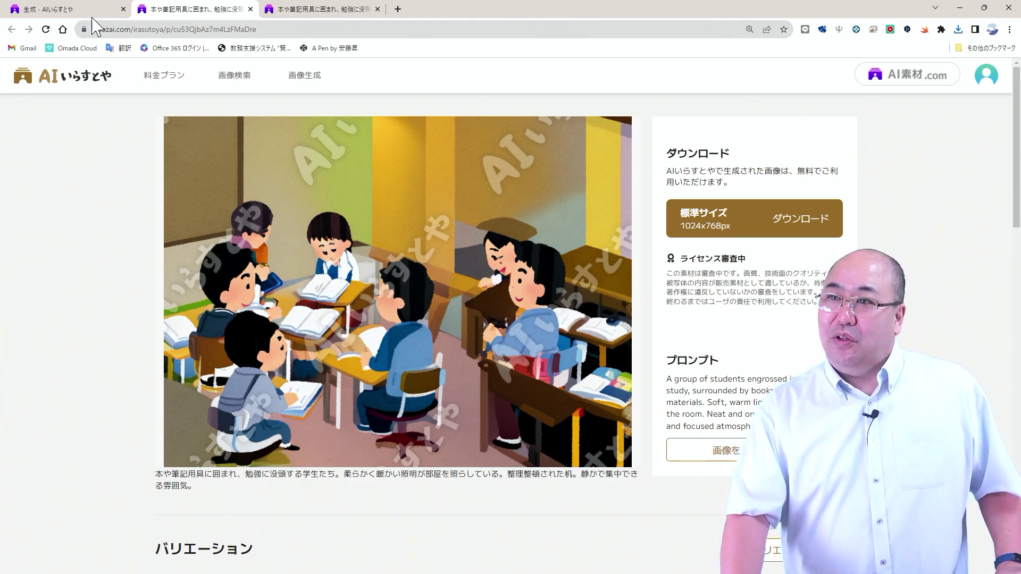
left_click(81, 16)
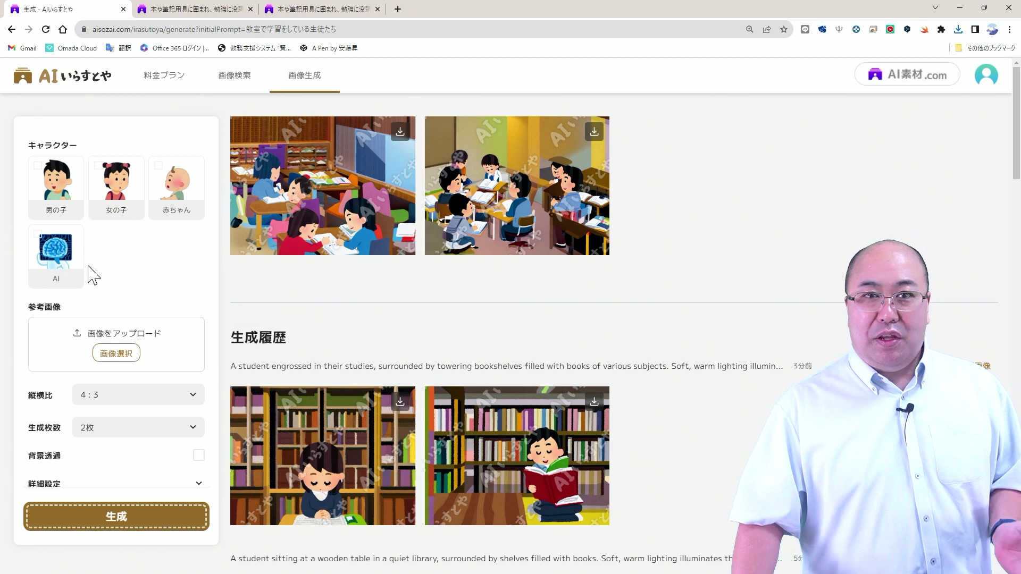
Step: Replace the whole prompt with "学校の女性の先生"
scroll(160, 257, "up", 3)
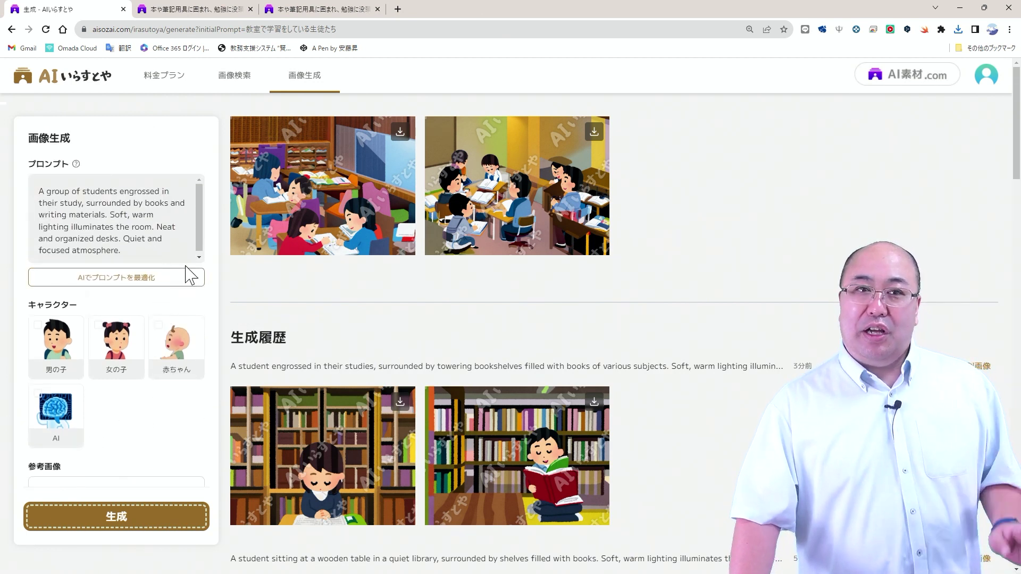
left_click_drag(162, 250, 215, 159)
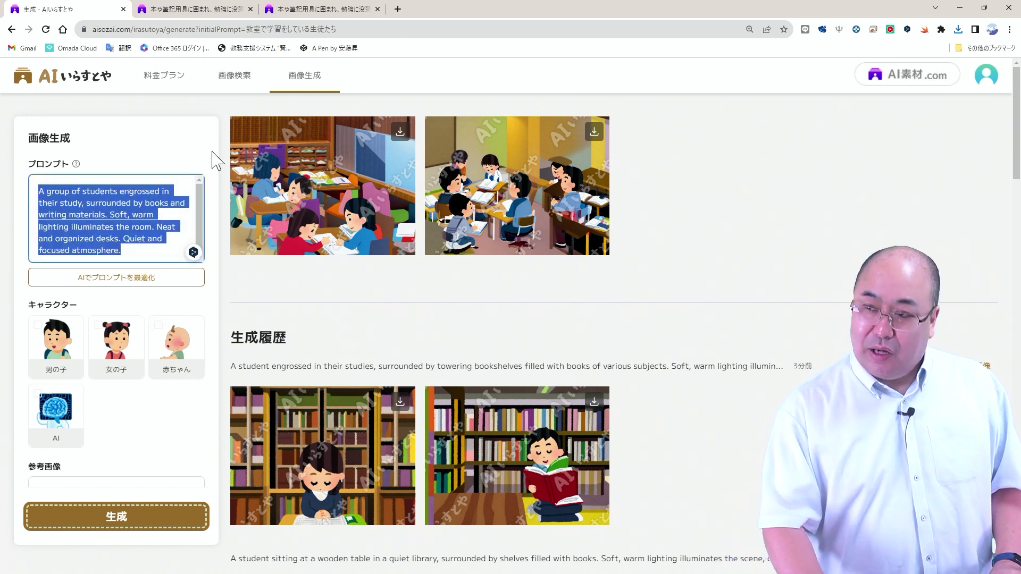
key("BackSpace")
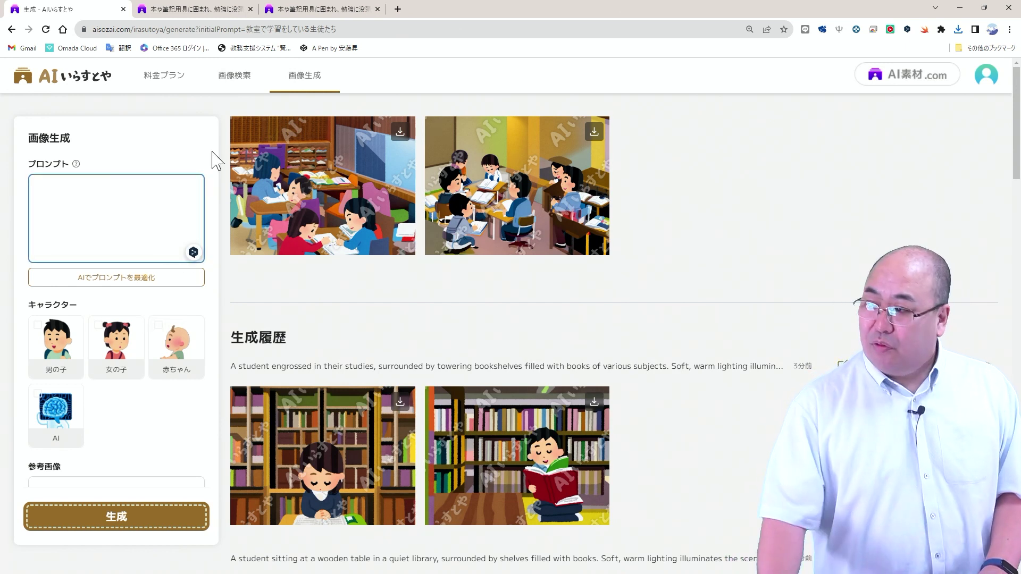
key("super+h")
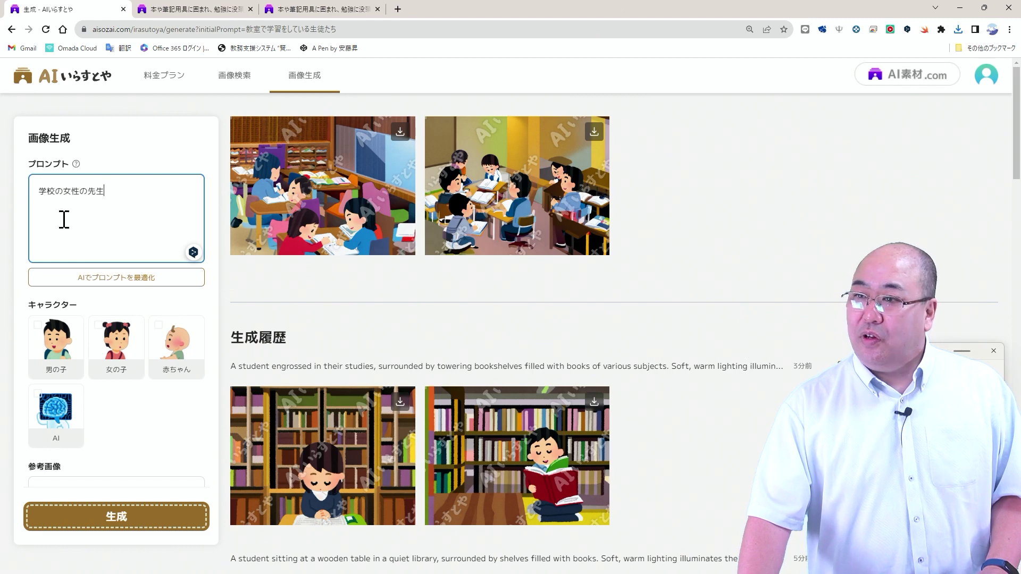
Step: Upload img6 from the desktop as the reference image for the generation
scroll(165, 176, "down", 3)
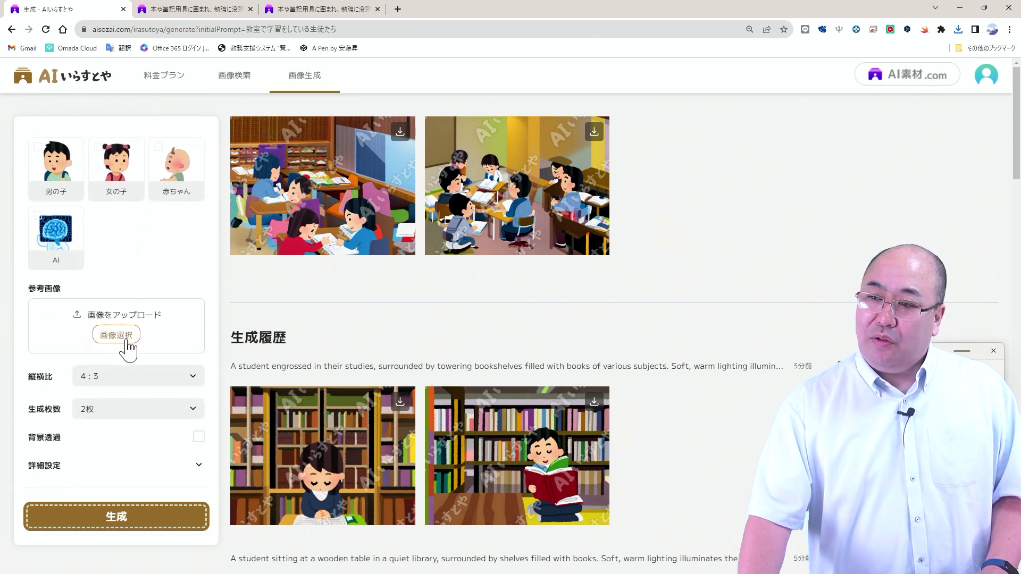
left_click(117, 335)
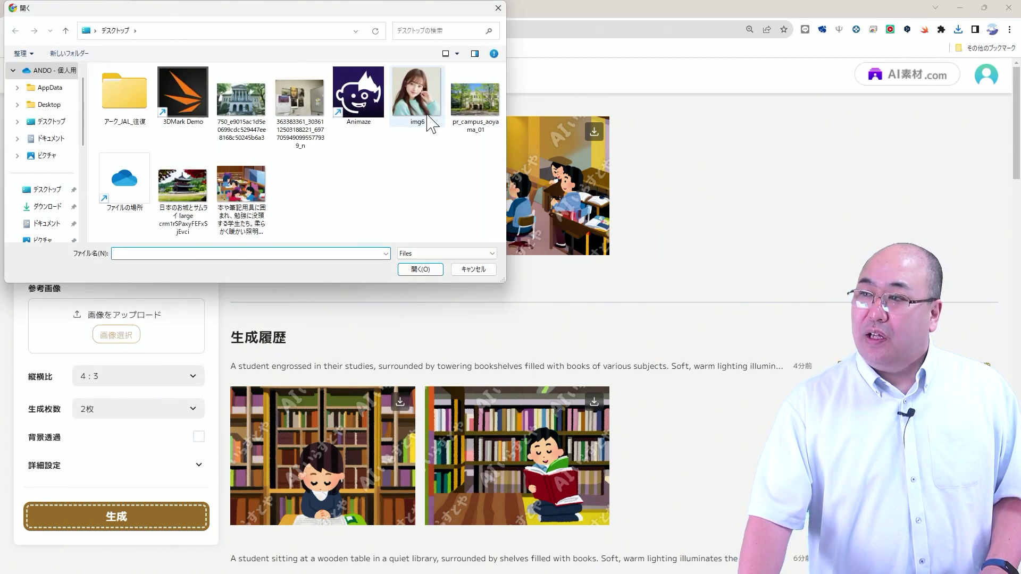
left_click(425, 115)
left_click(431, 271)
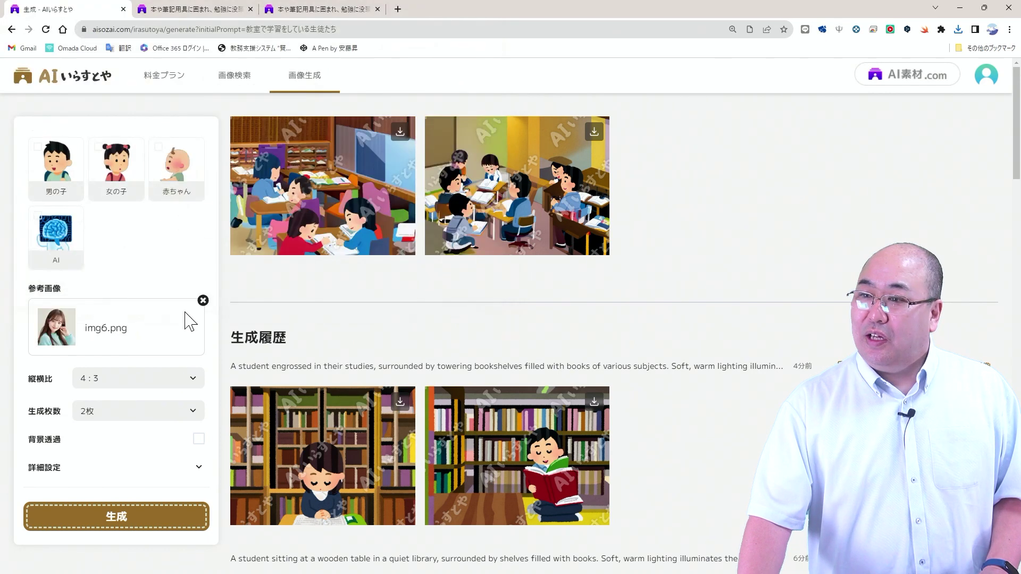
left_click(62, 327)
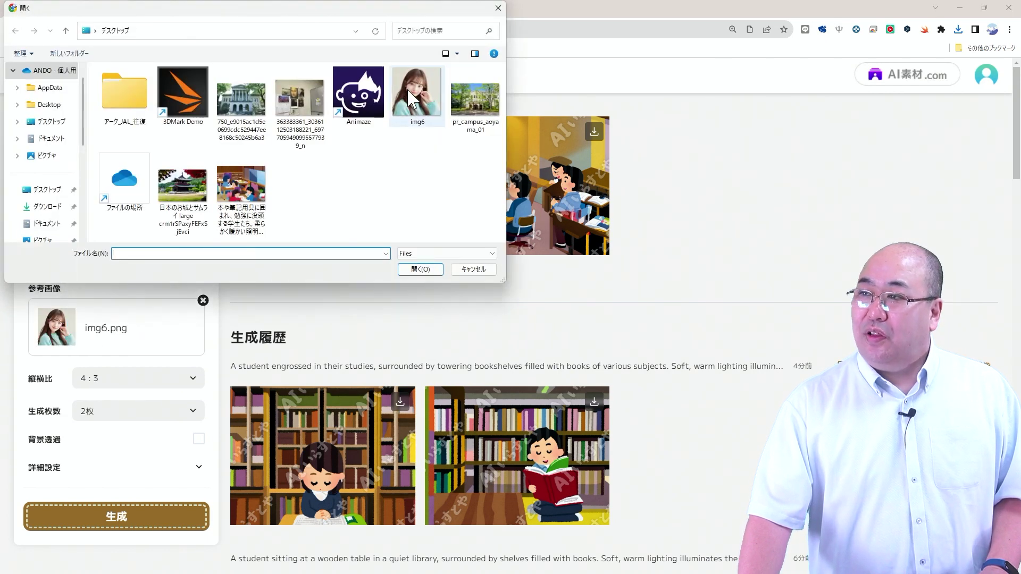
left_click(473, 269)
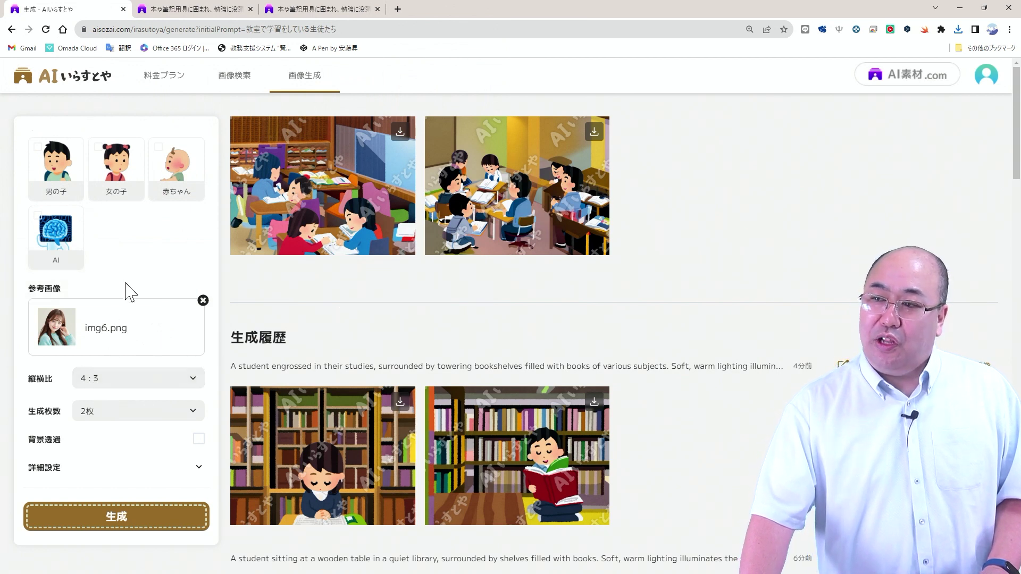
Step: Set the number of images to 4枚 and generate the female teacher illustrations
left_click(126, 417)
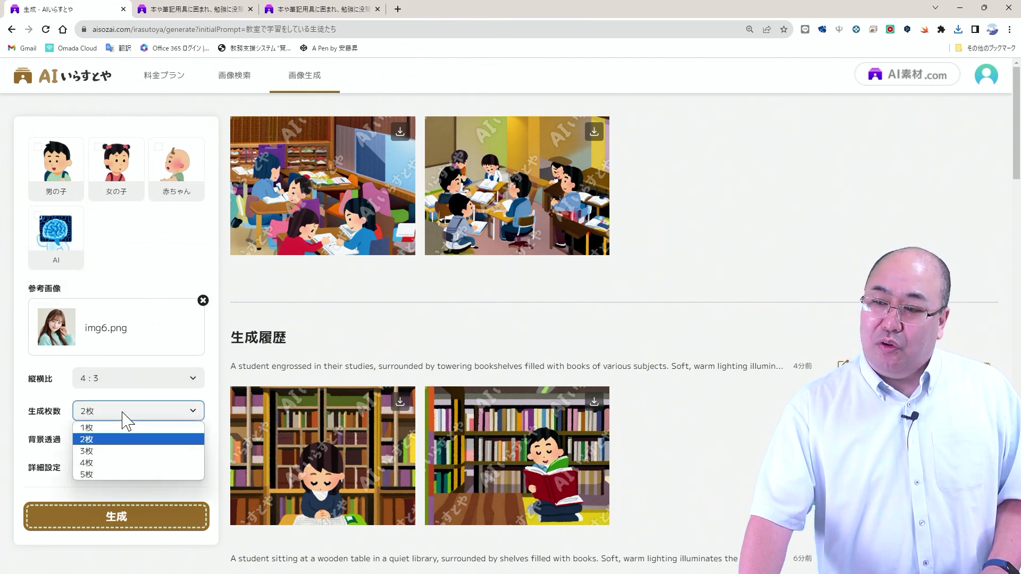
left_click(98, 463)
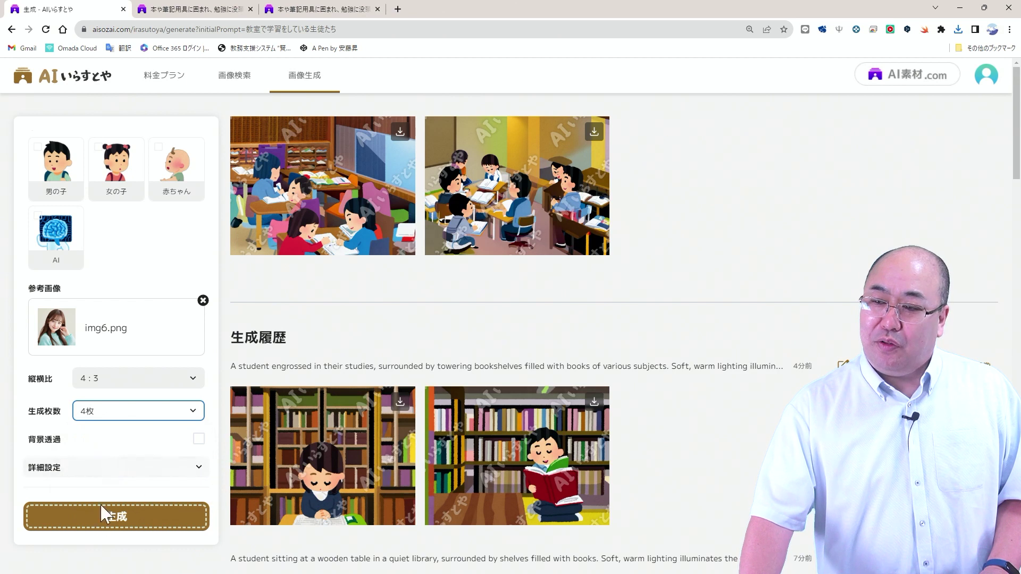
left_click(102, 519)
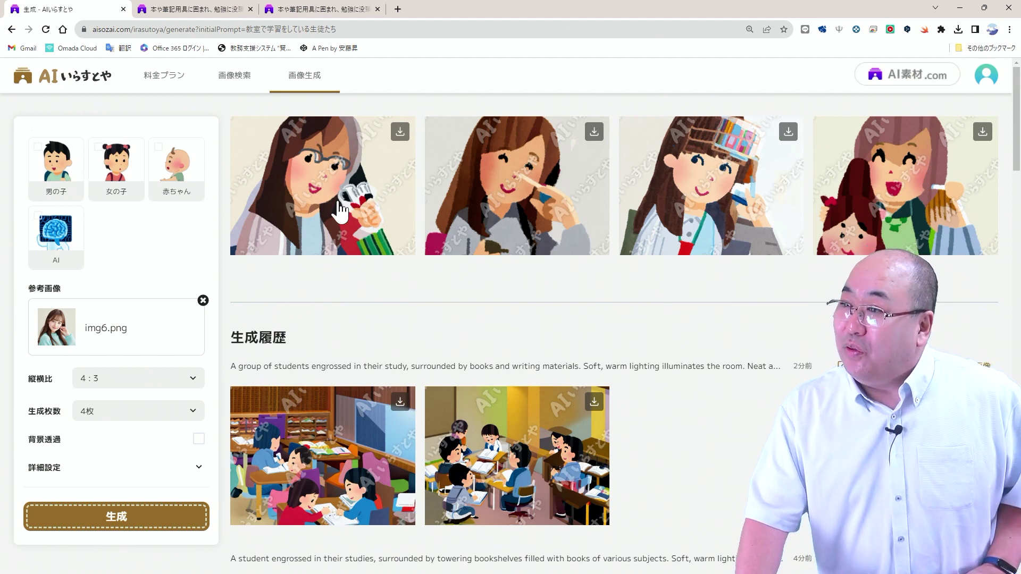
Step: View the third generated teacher image on its detail page and return to the generation page
left_click(718, 201)
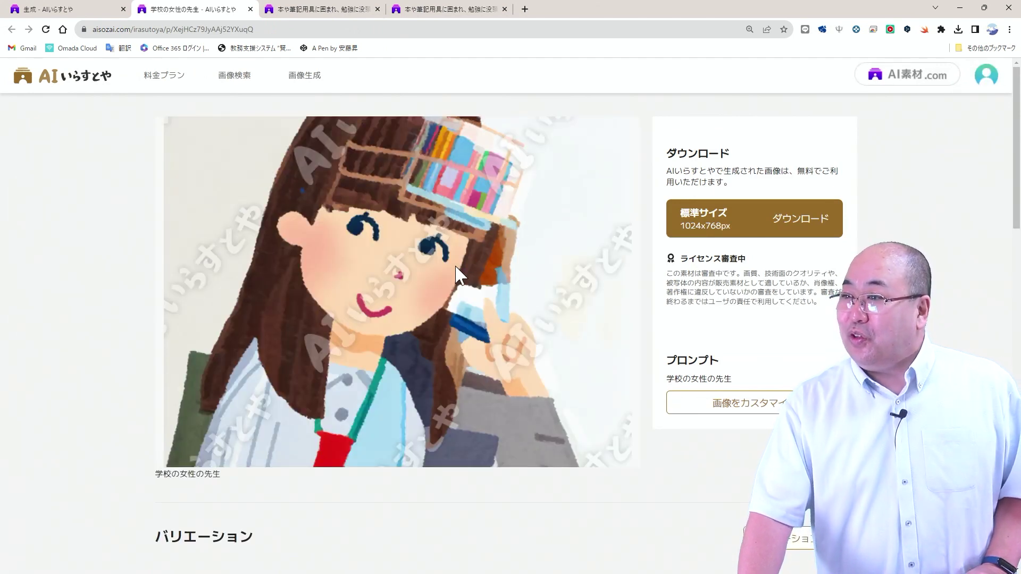
left_click(76, 8)
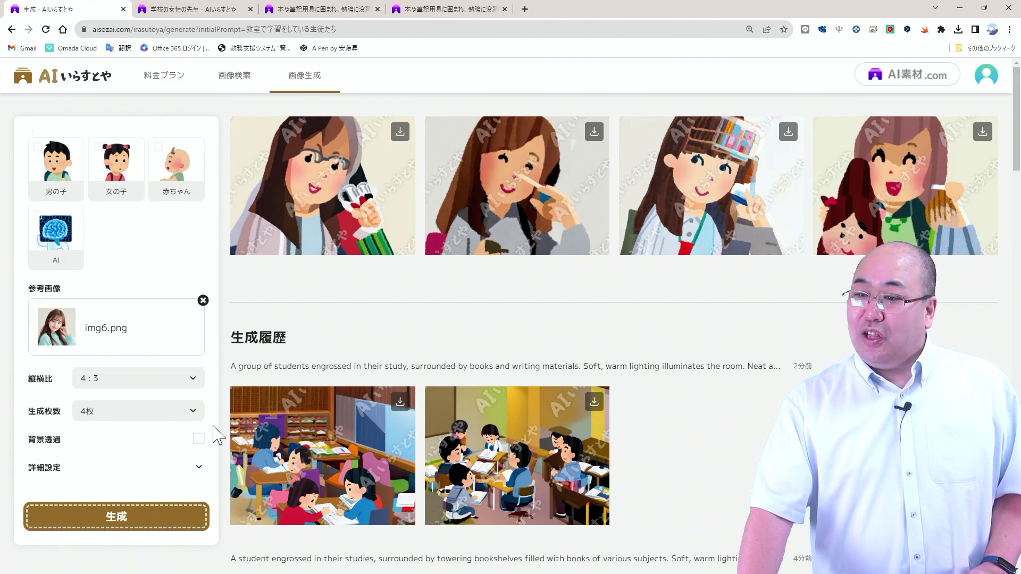
Step: Generate a new batch of 5枚 teacher illustrations with the same prompt and reference image
left_click(128, 518)
left_click(127, 519)
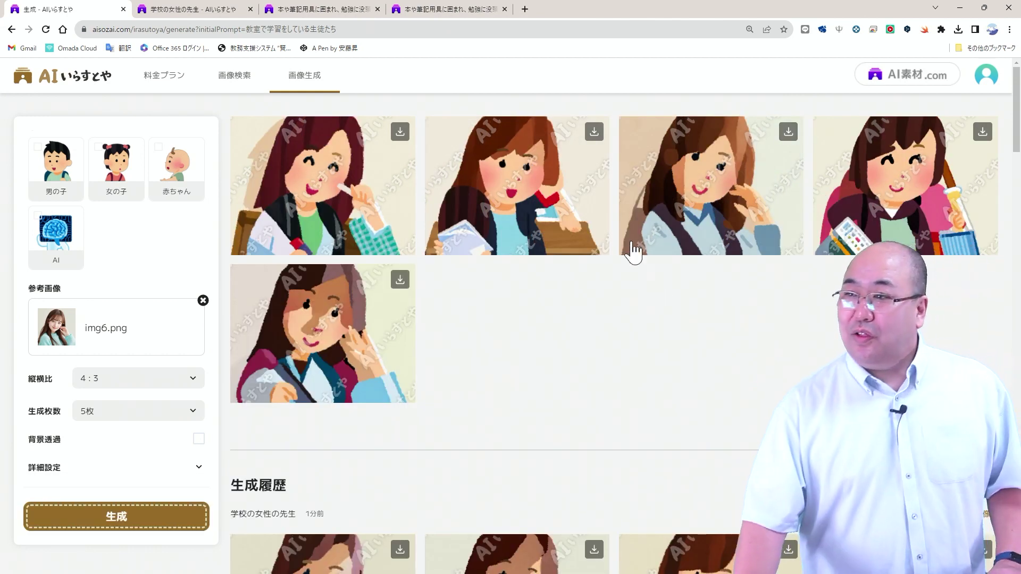
Step: View the first teacher image of the new batch on its detail page and return to the generation prompt
left_click(359, 199)
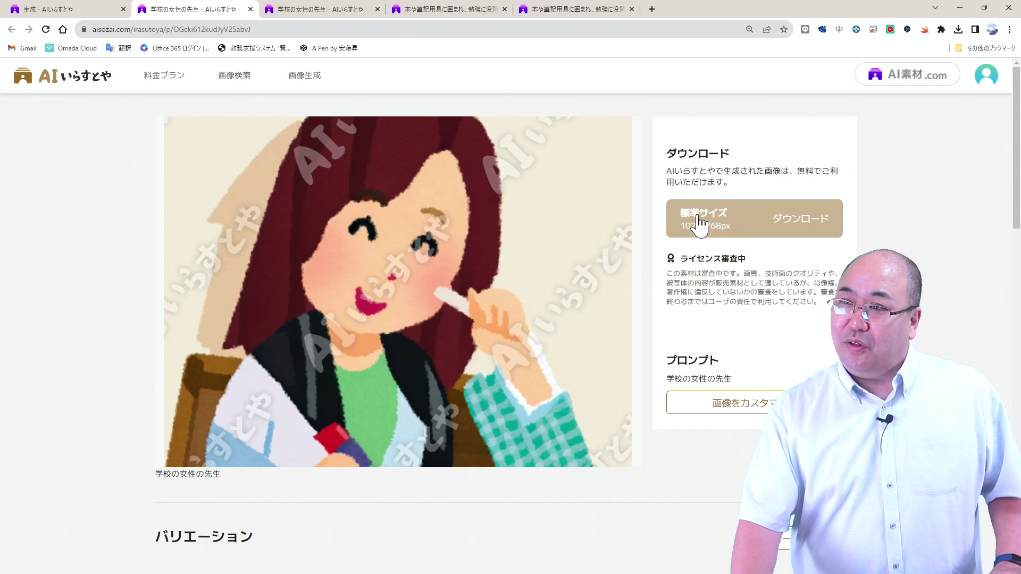
left_click(76, 9)
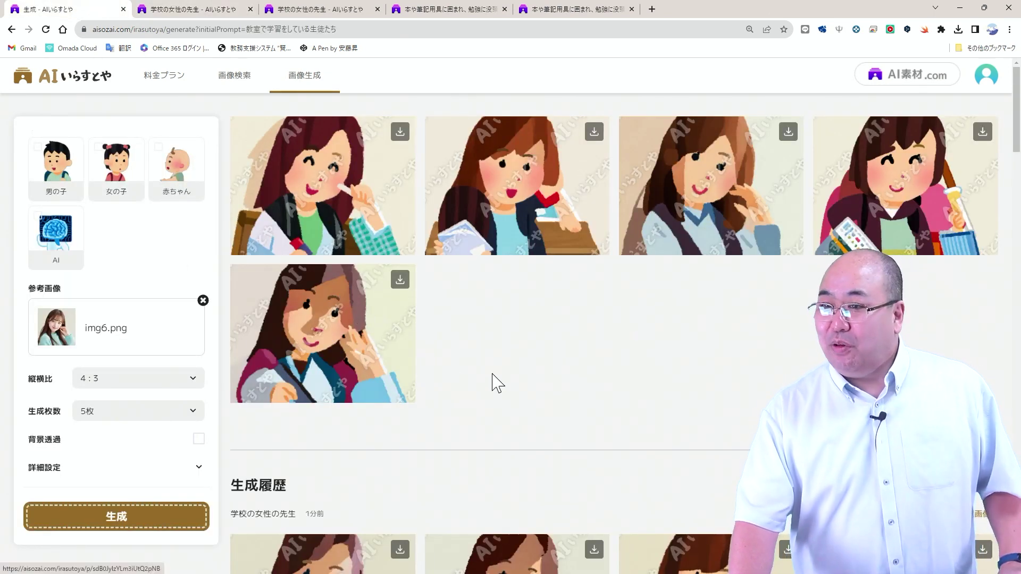
scroll(138, 274, "up", 4)
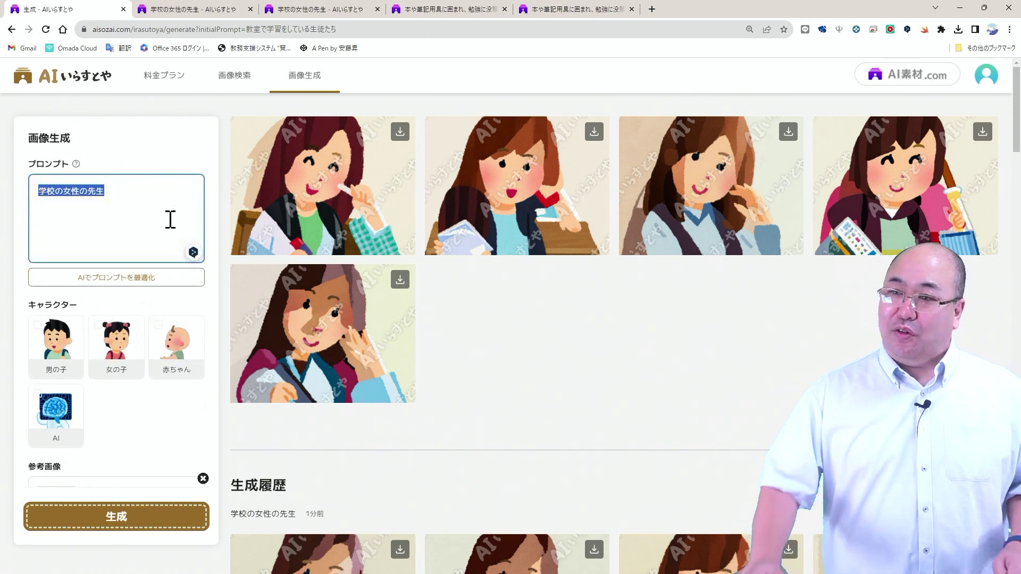
Step: Replace the reference image with the campus photo pr_campus_aoyama_01.jpg
scroll(128, 382, "down", 3)
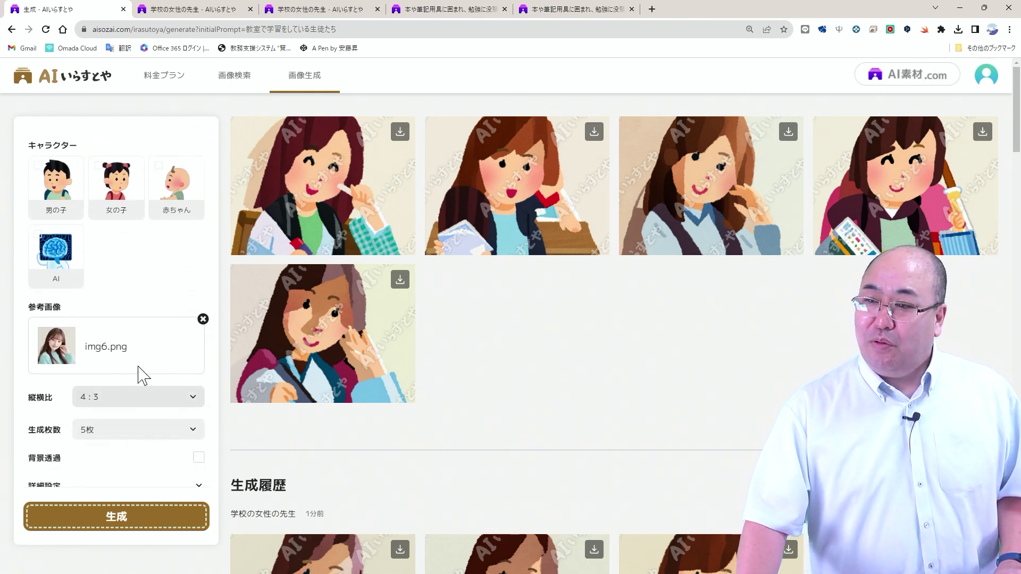
left_click(119, 364)
left_click(481, 109)
left_click(420, 269)
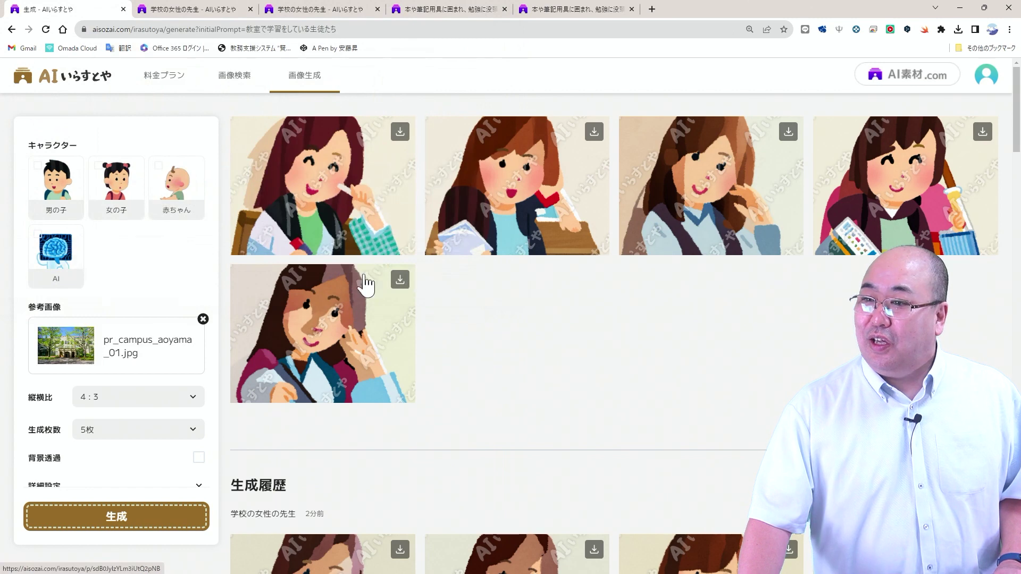
Step: Replace the prompt with a dictated description of a school building and optimize it with AI into a red brick school scene
scroll(138, 227, "up", 3)
left_click_drag(138, 227, 36, 192)
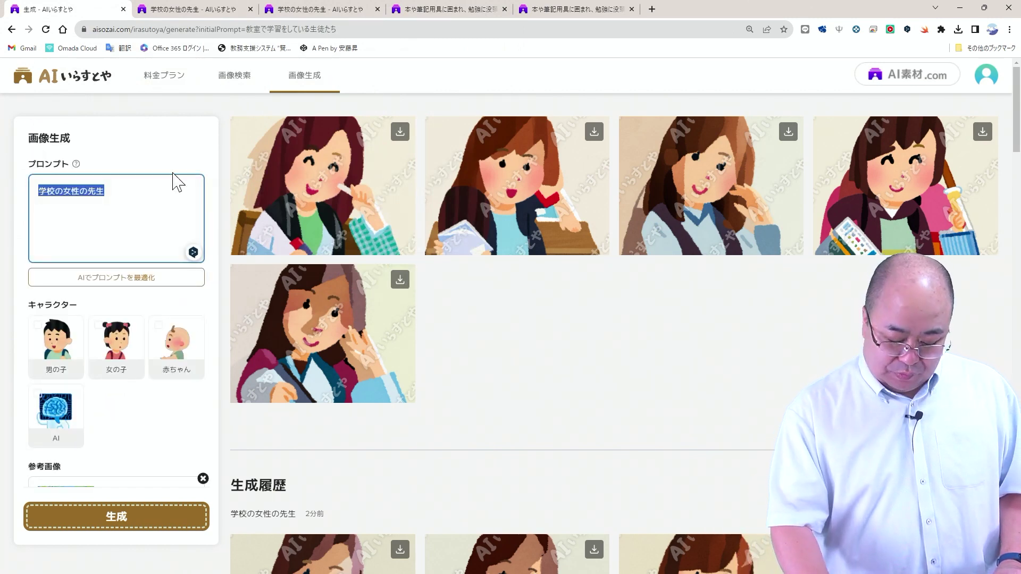
key("BackSpace")
key("super+h")
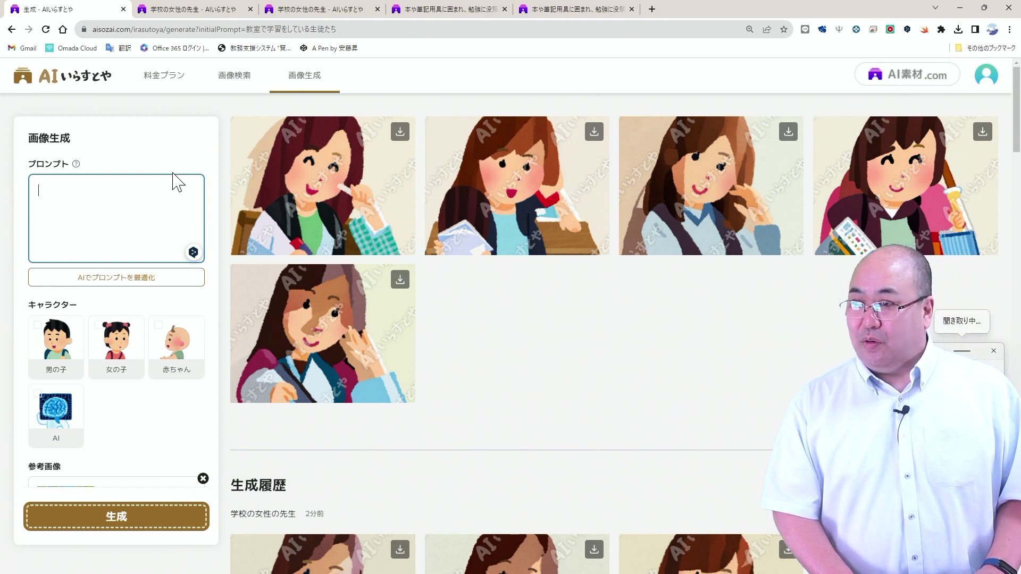
left_click(118, 283)
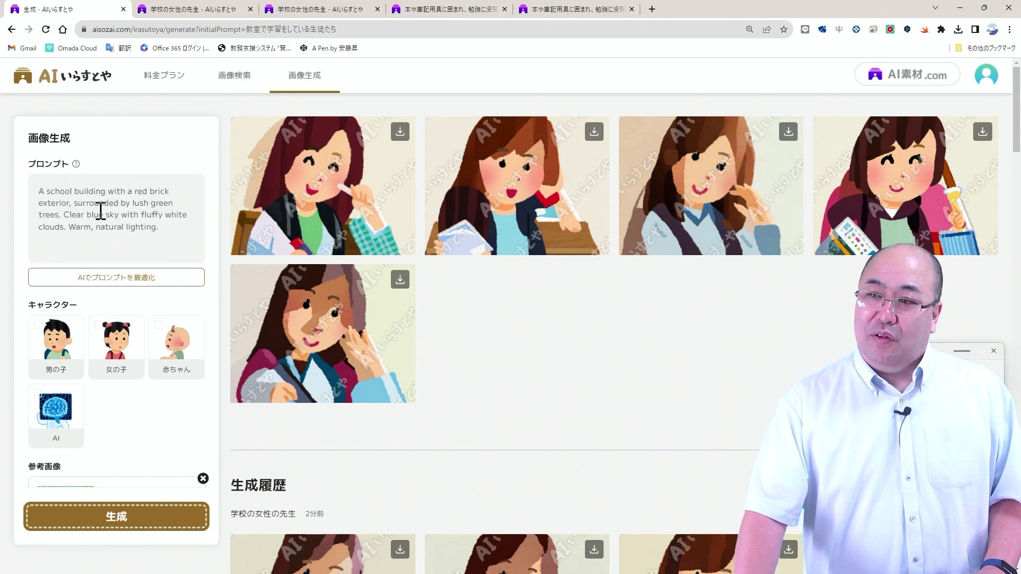
Step: Generate 5枚 school building illustrations at 4:3 from the optimized prompt and the campus photo
scroll(495, 381, "down", 3)
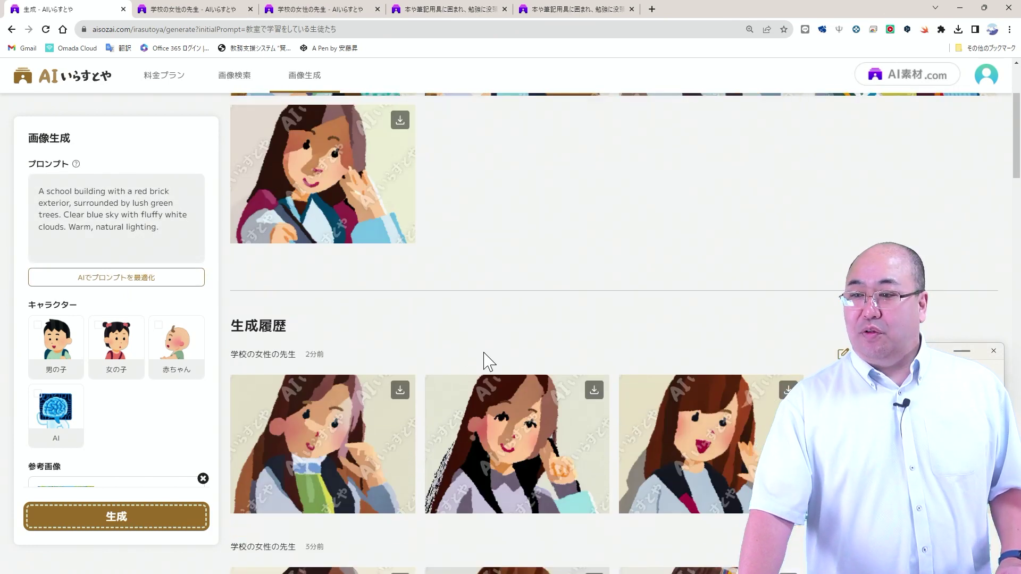
scroll(144, 383, "down", 6)
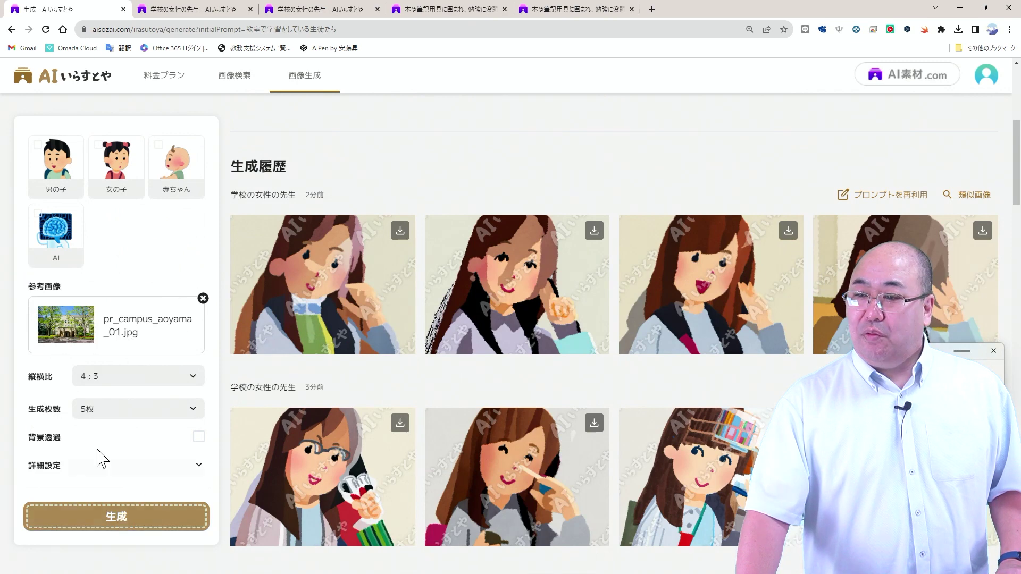
left_click(117, 518)
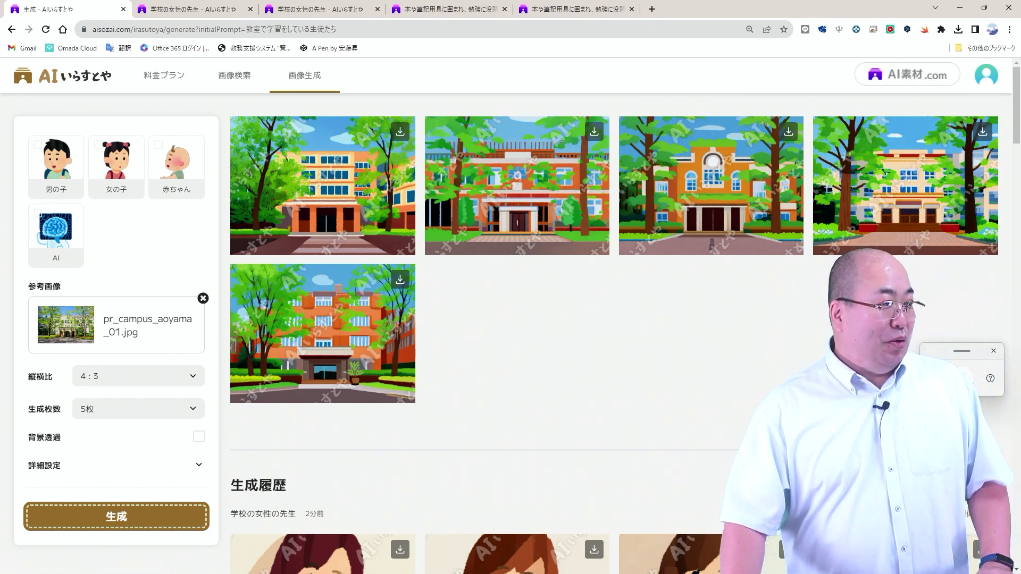
Step: View the original campus photo pr_campus_aoyama_01.jpg in the photo viewer and return to the generated illustrations
key("alt+Tab")
key("alt+Tab")
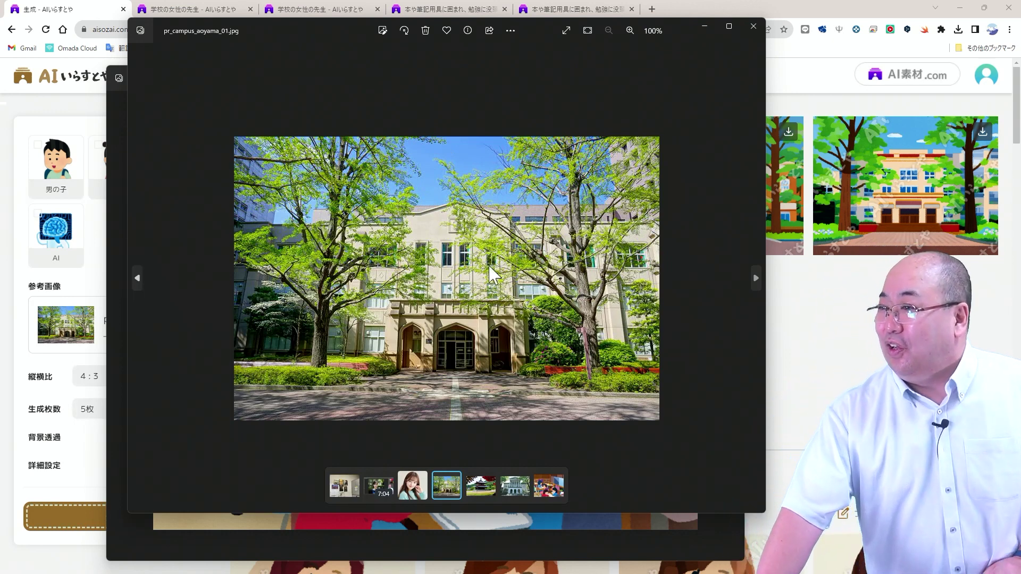
key("alt+Tab")
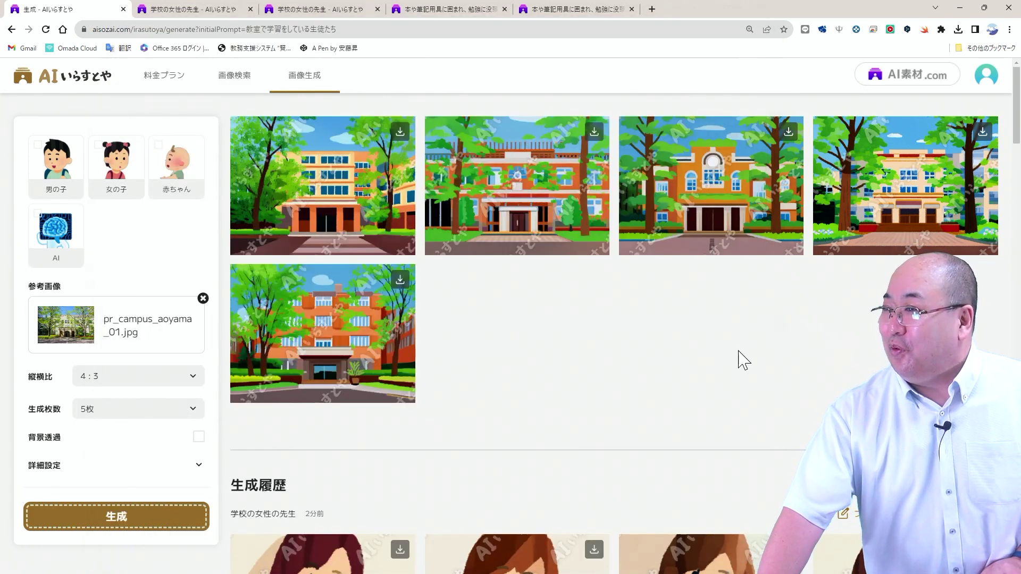
Step: Download the fourth school building illustration at standard size (1024x768px) as a JPG to the desktop folder
left_click(898, 223)
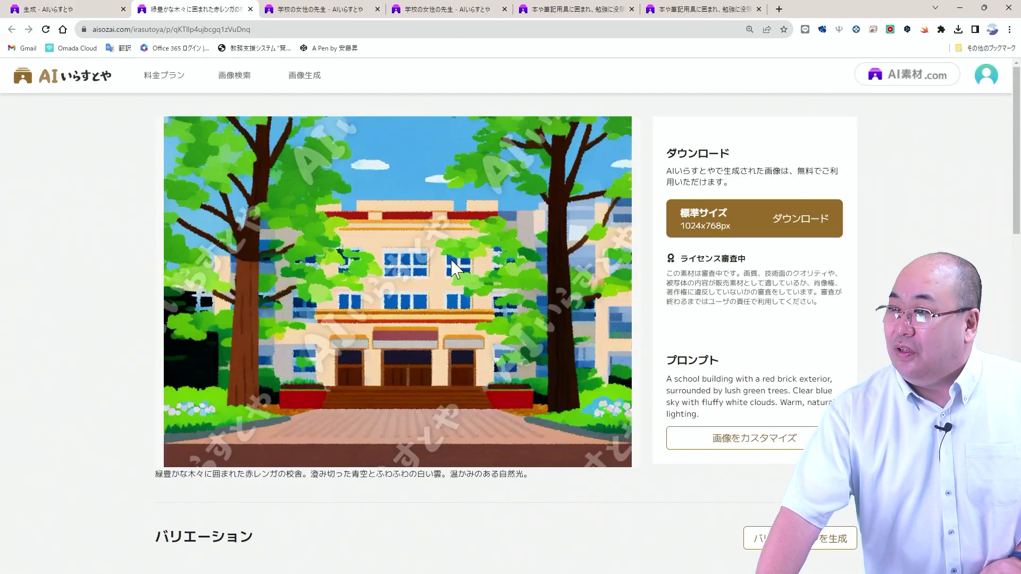
left_click(732, 225)
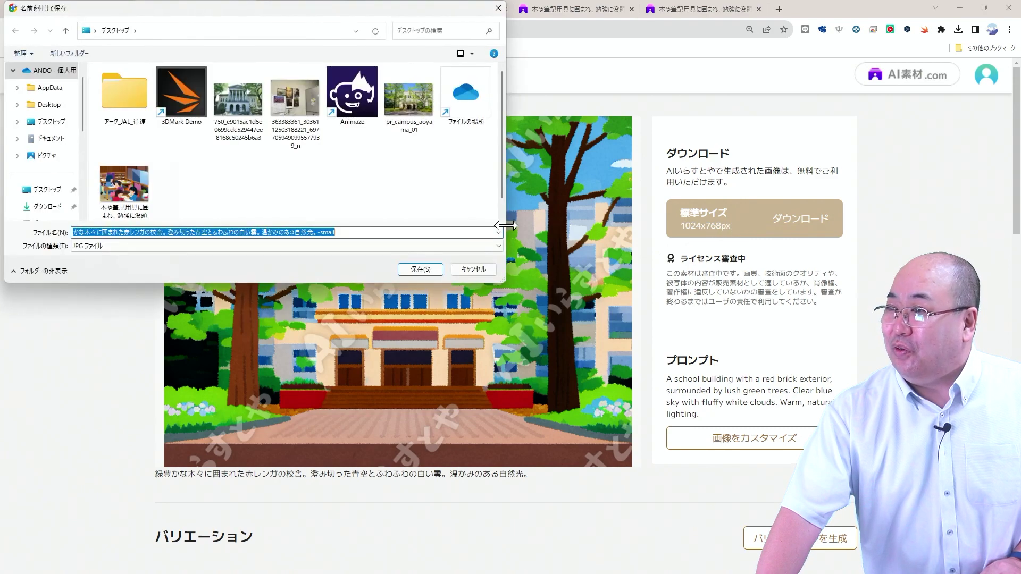
left_click(411, 267)
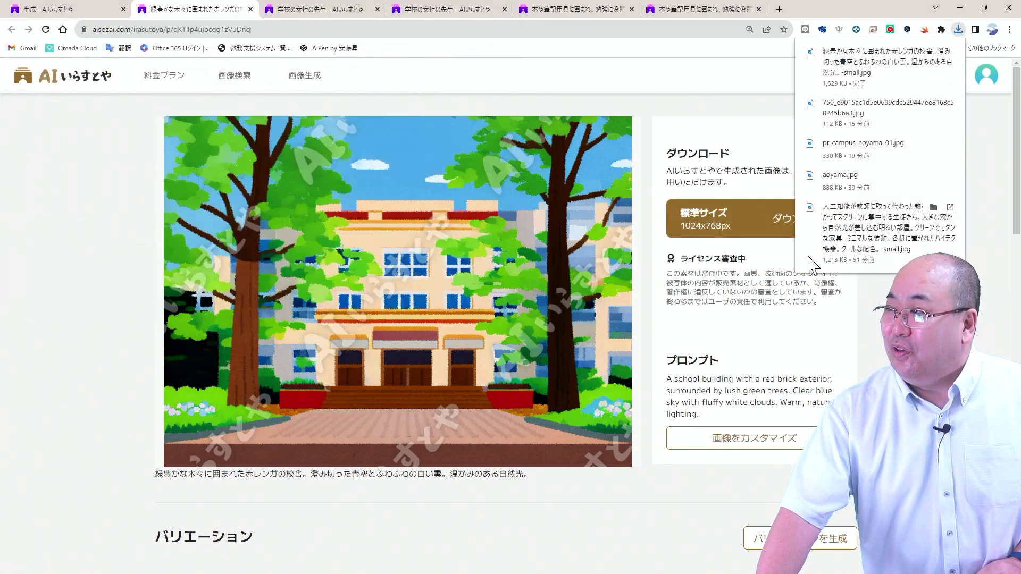
Step: View the downloaded school illustration and compare it with the original campus photo by arranging the viewer windows
left_click(850, 75)
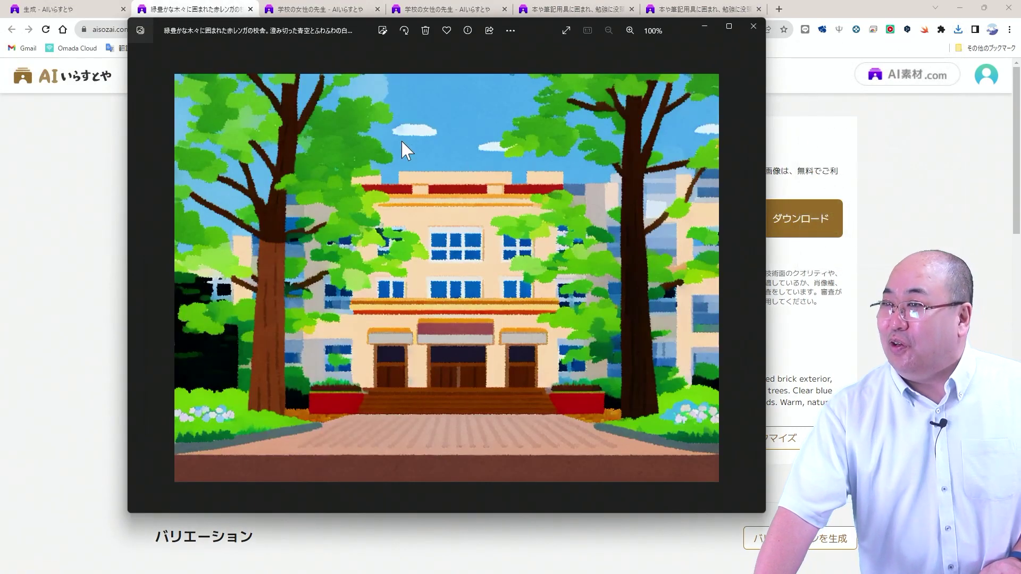
left_click_drag(537, 34, 411, 33)
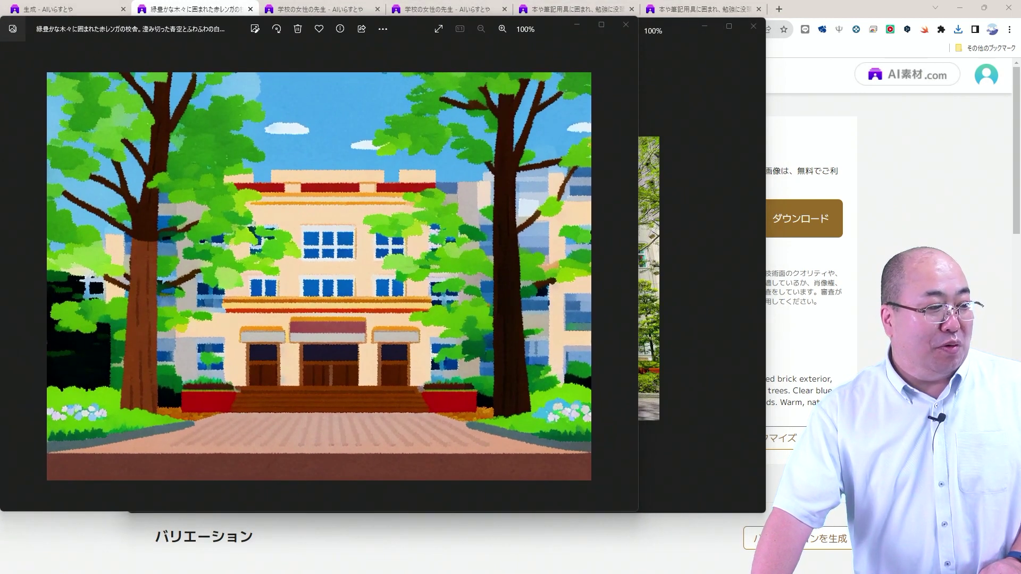
key("alt+Tab")
left_click_drag(278, 39, 736, 37)
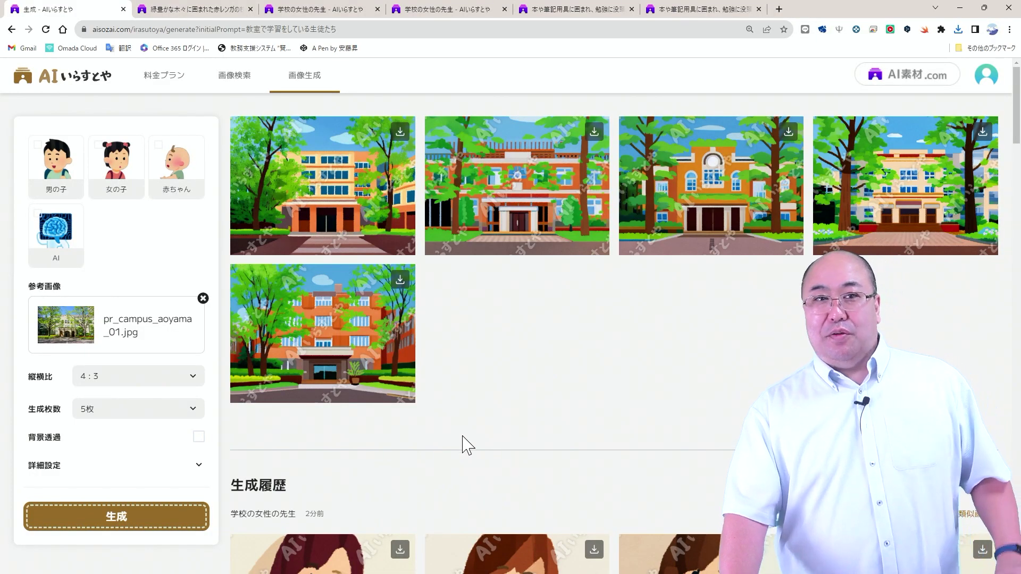
Step: Replace the reference image with the portrait photo 003.jpg from the ピクチャ folder
left_click(143, 327)
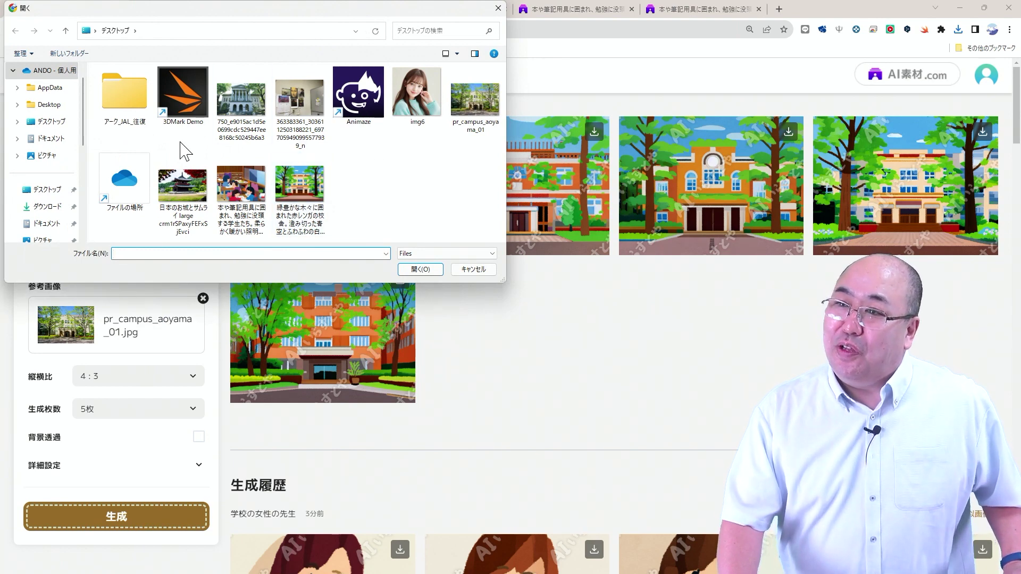
left_click(49, 241)
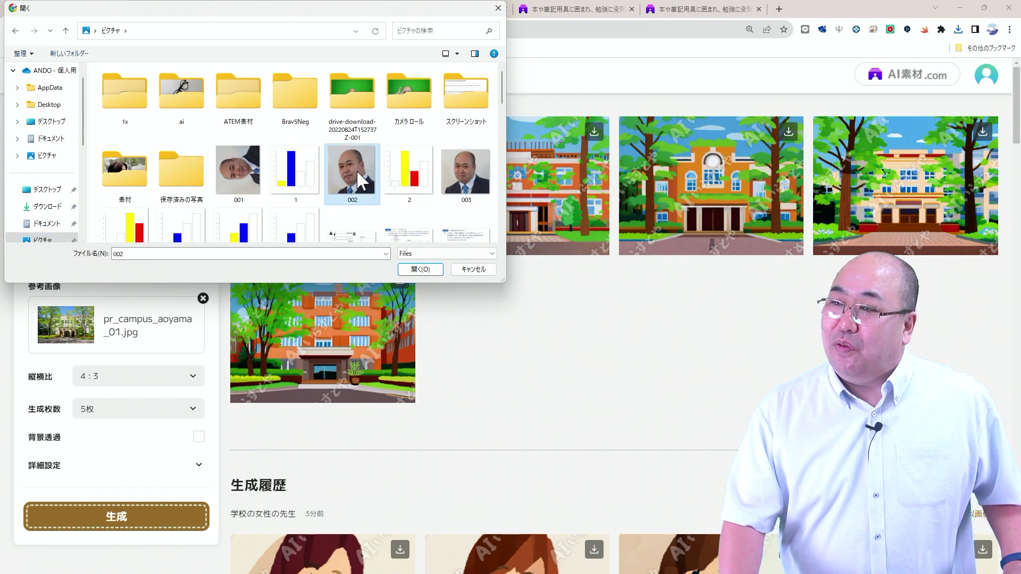
left_click(466, 170)
left_click(420, 269)
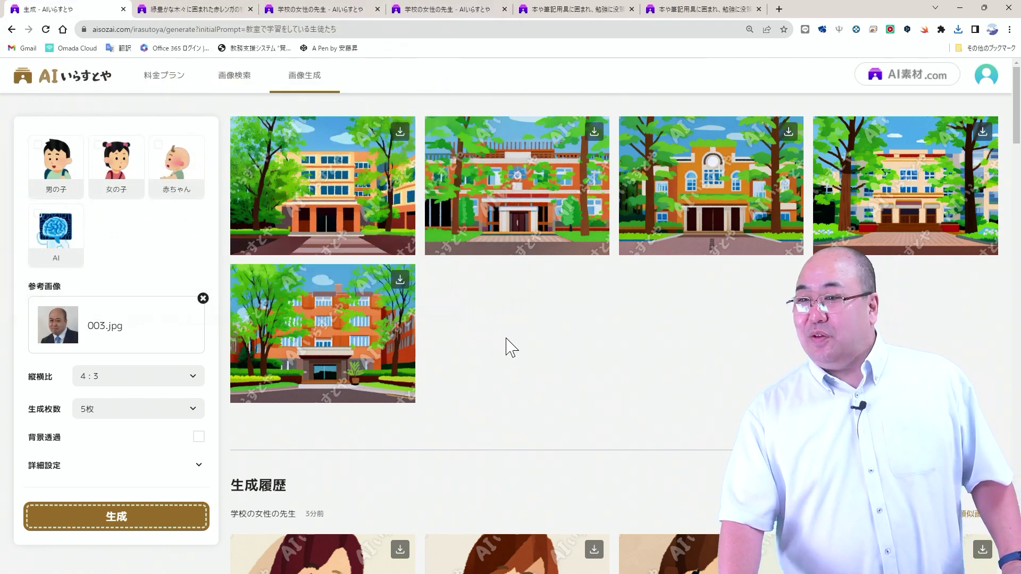
Step: Replace the prompt with the dictated text 学校の優しそうなハゲた先生の上半身の画像 and generate 5枚 illustrations
scroll(160, 383, "up", 3)
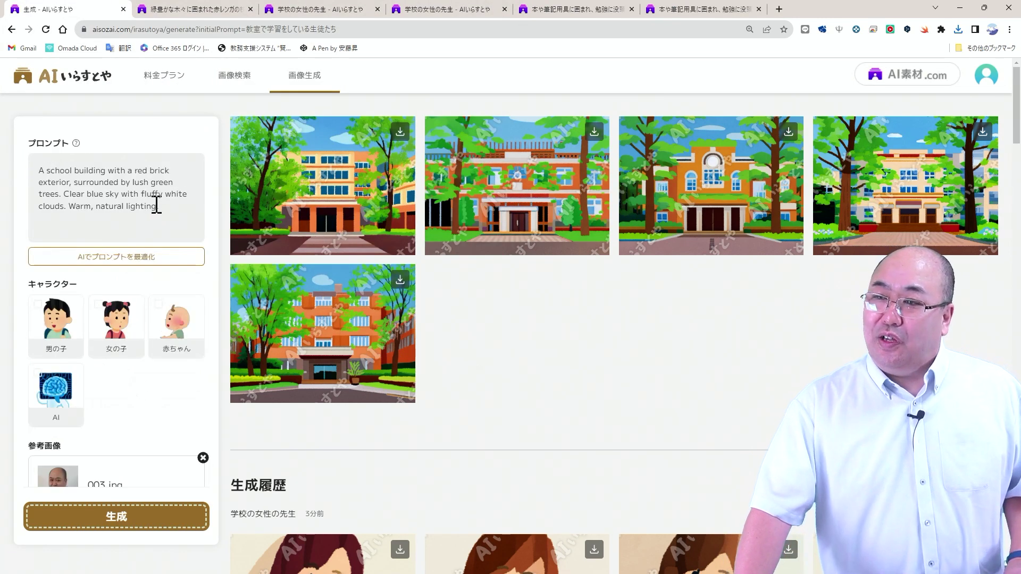
left_click(154, 203)
key("ctrl+a")
key("Delete")
key("super+h")
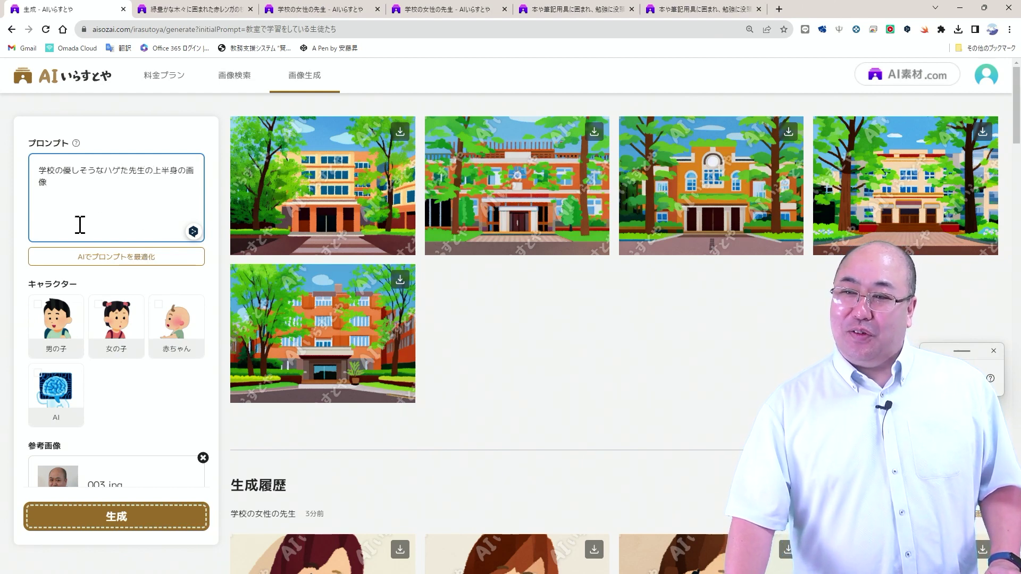
scroll(95, 409, "down", 3)
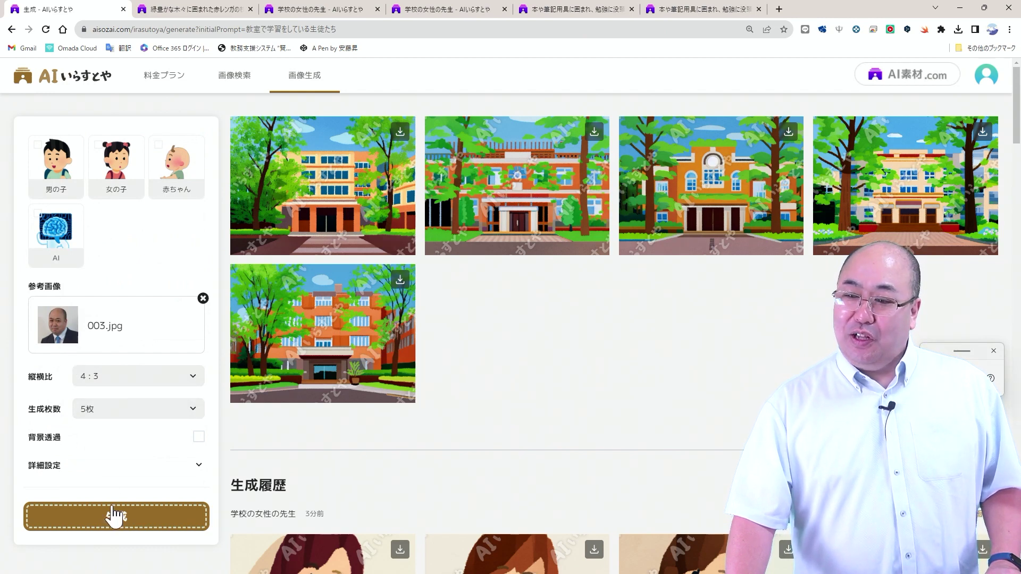
left_click(112, 517)
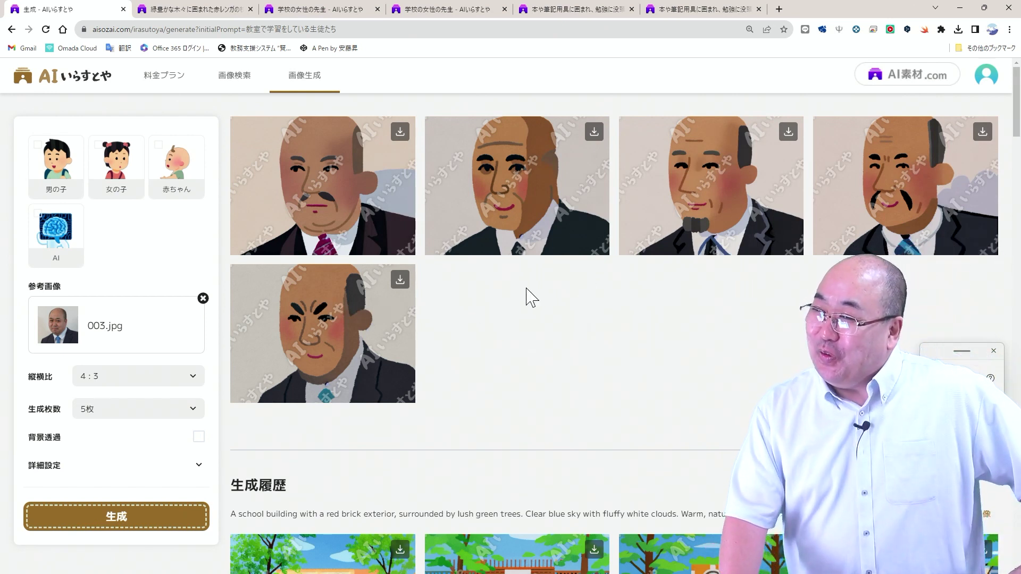
Step: Examine the generated bald teacher portraits for their resemblance to the reference photo and the prompt
scroll(157, 319, "down", 1)
scroll(157, 319, "up", 2)
scroll(148, 296, "down", 2)
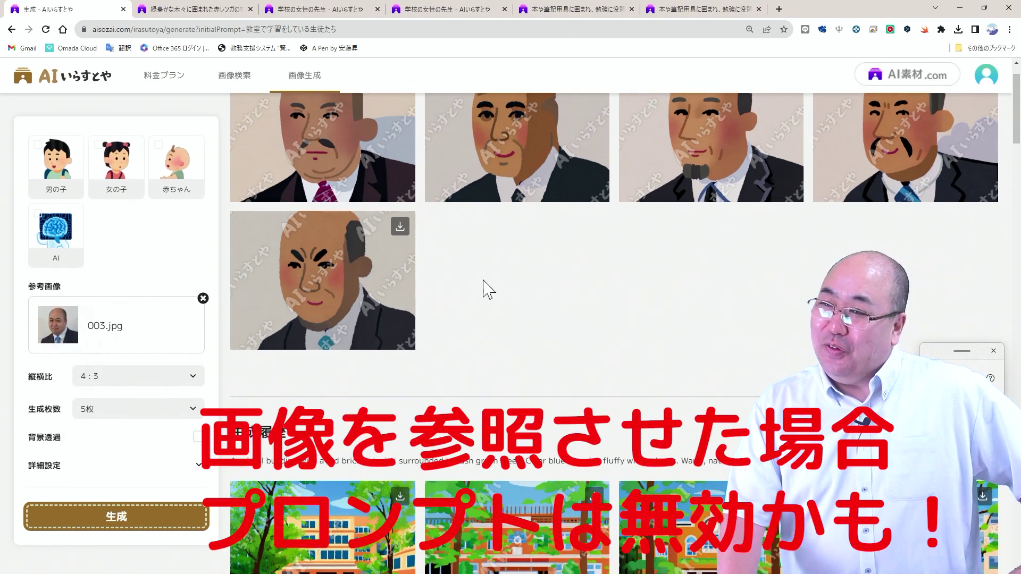
scroll(552, 293, "up", 1)
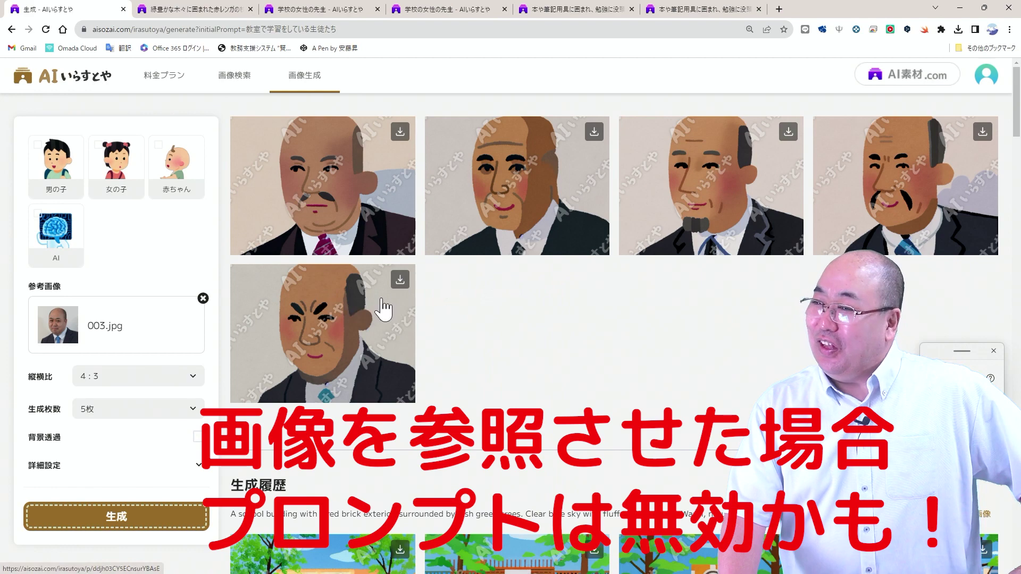
scroll(391, 303, "down", 1)
scroll(410, 290, "up", 1)
scroll(416, 297, "down", 1)
Step: Change the prompt to 学校の優しそうなハゲた先生、全身の画像 and optimize it with AI
scroll(136, 287, "up", 4)
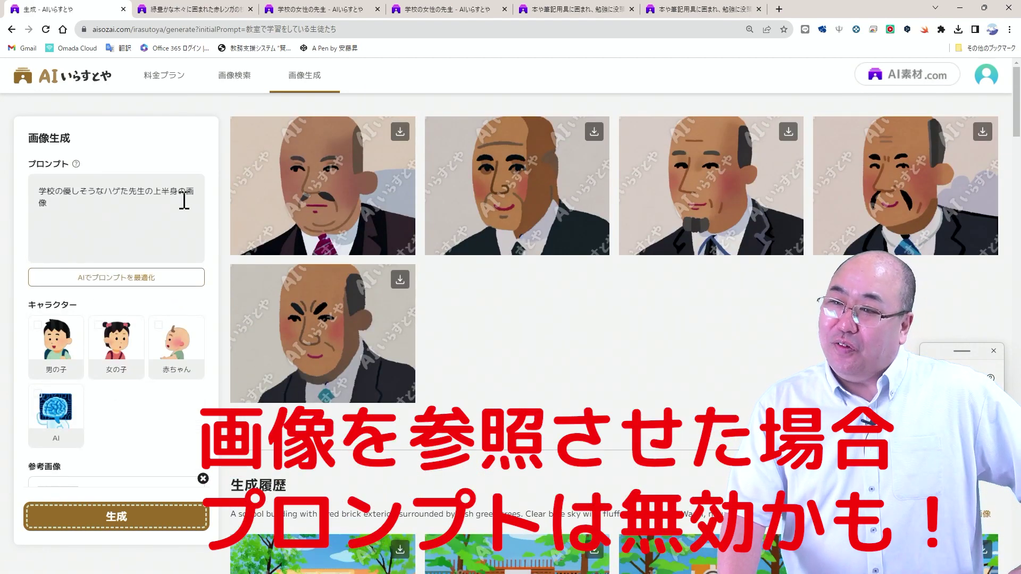
left_click_drag(158, 191, 196, 198)
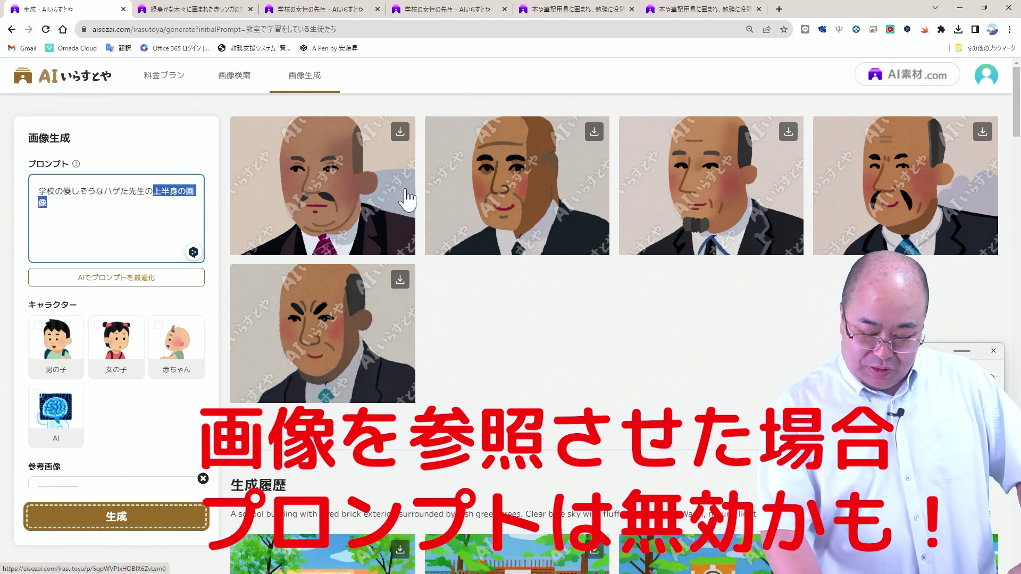
key("BackSpace")
key("BackSpace")
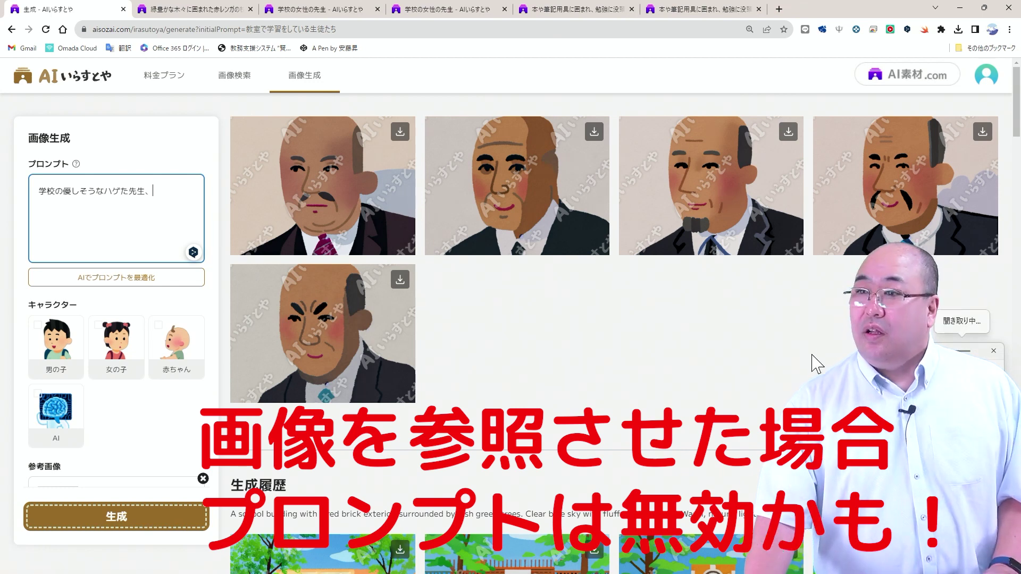
type("、全身の画像")
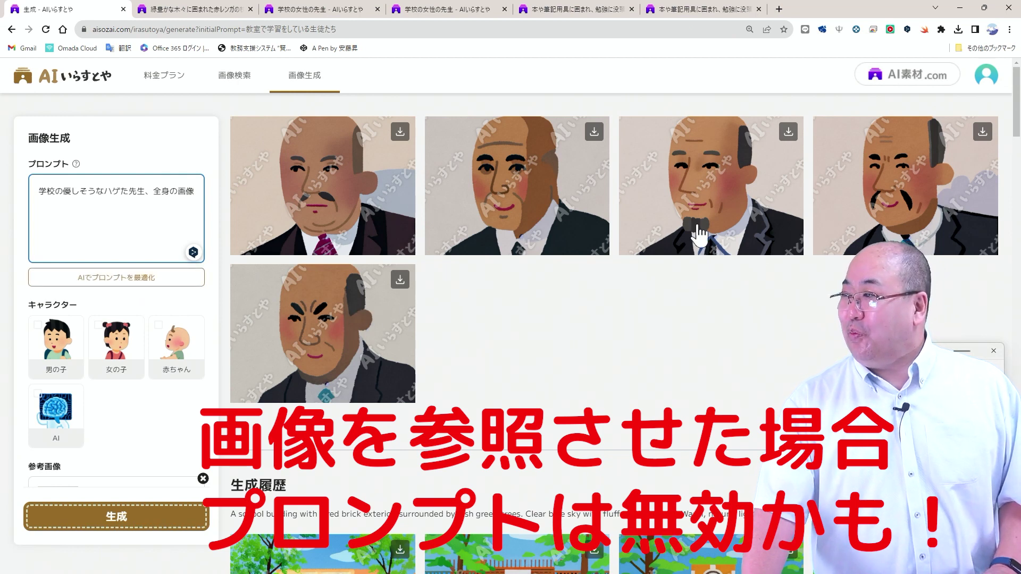
left_click(107, 278)
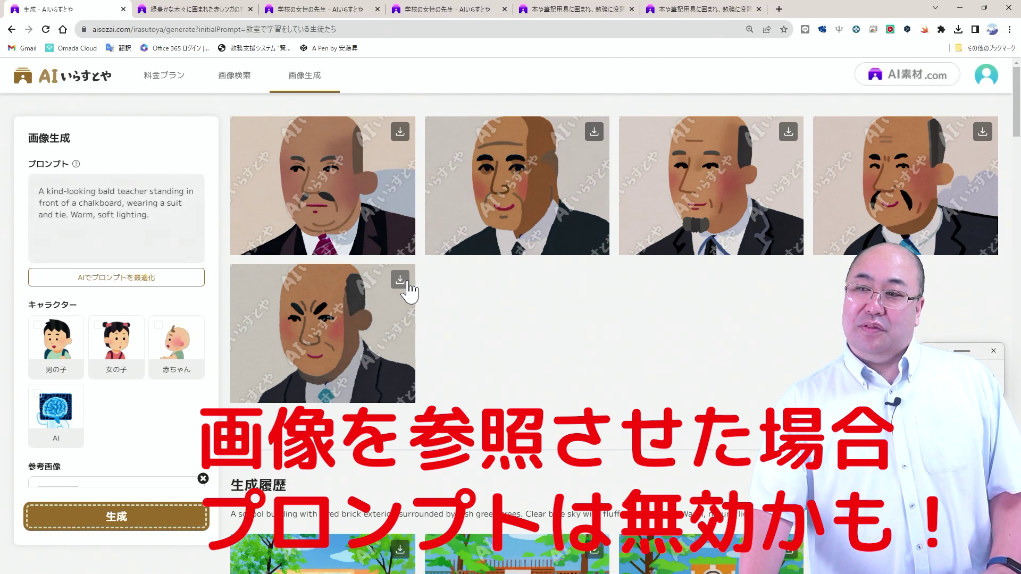
Step: Generate a batch of teacher illustrations from the optimized chalkboard prompt and look through the results
scroll(415, 357, "down", 3)
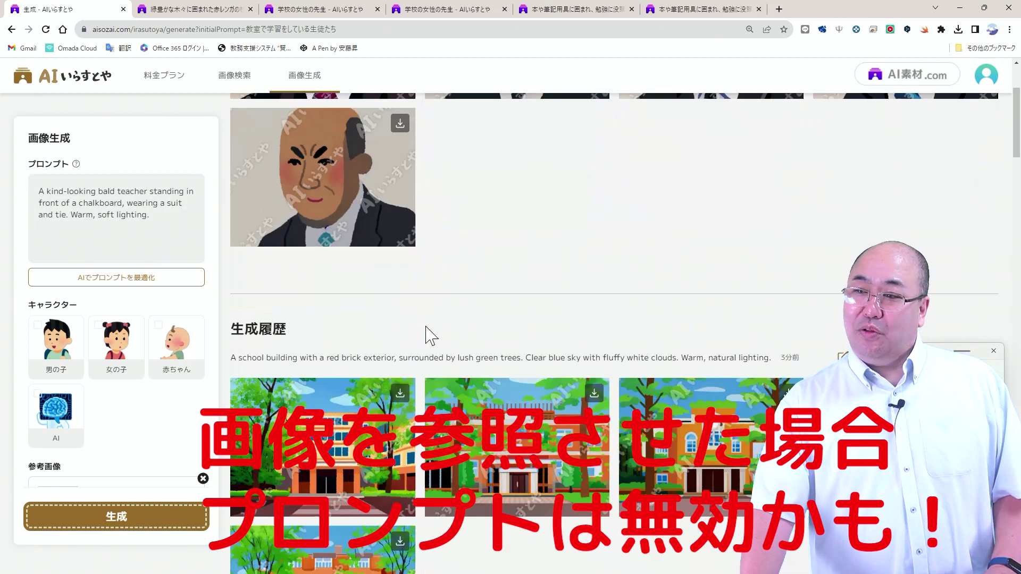
left_click(116, 523)
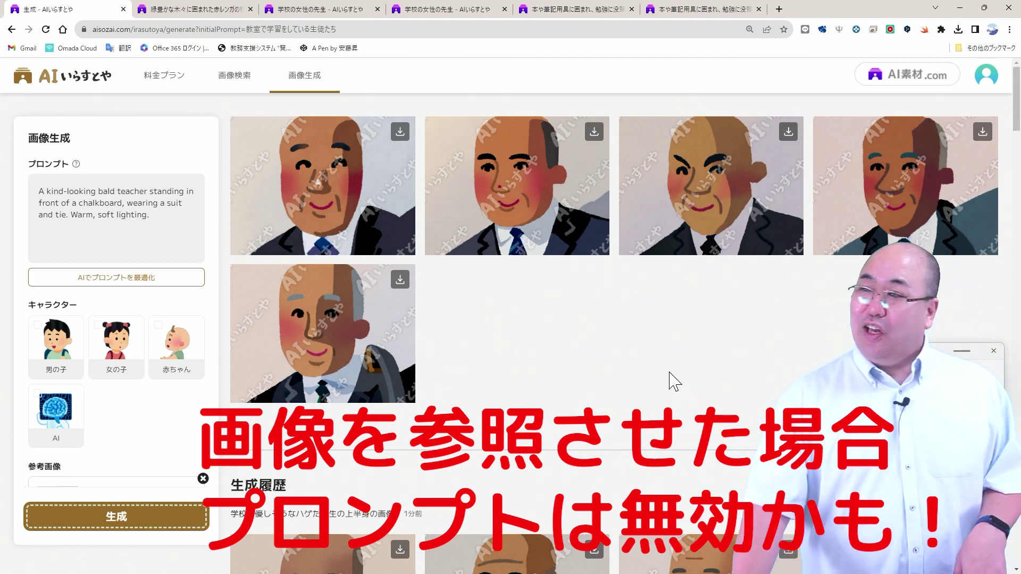
scroll(75, 405, "down", 3)
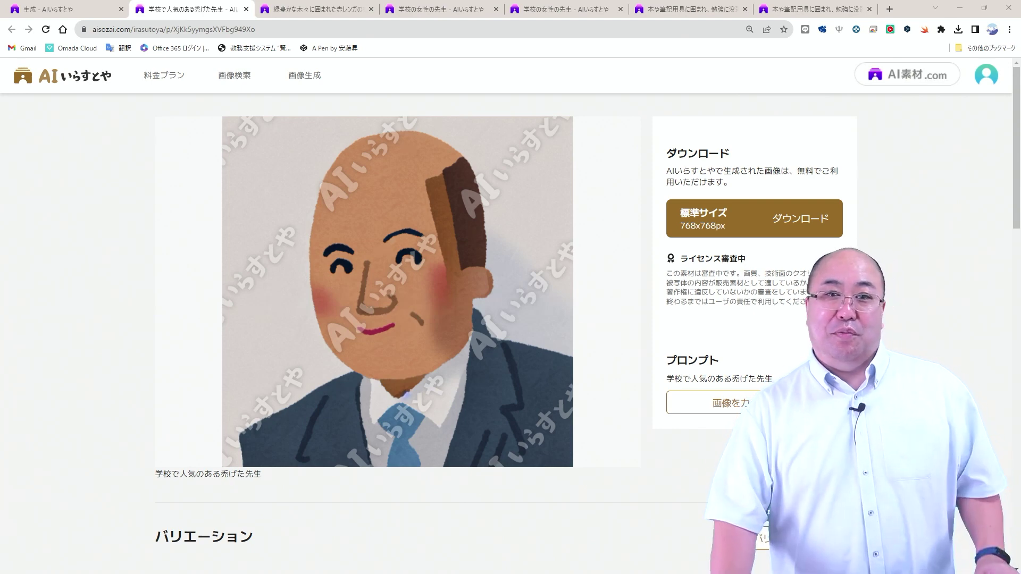
Step: Switch to Photoshop, open the recent file 学校で人気のある禿げた先生-small.jpg and maximize the window
key("alt+Tab")
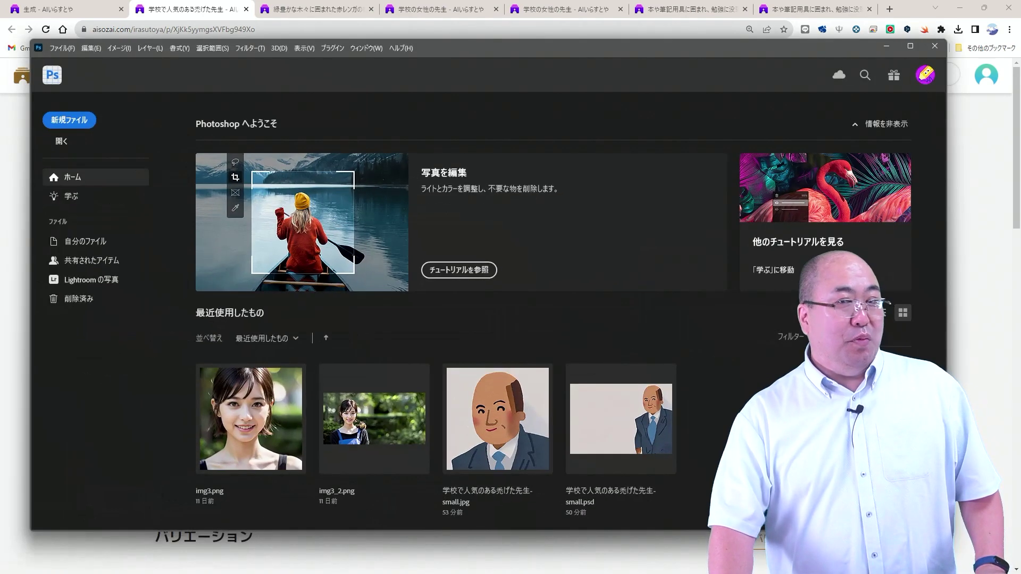
left_click_drag(614, 47, 612, 40)
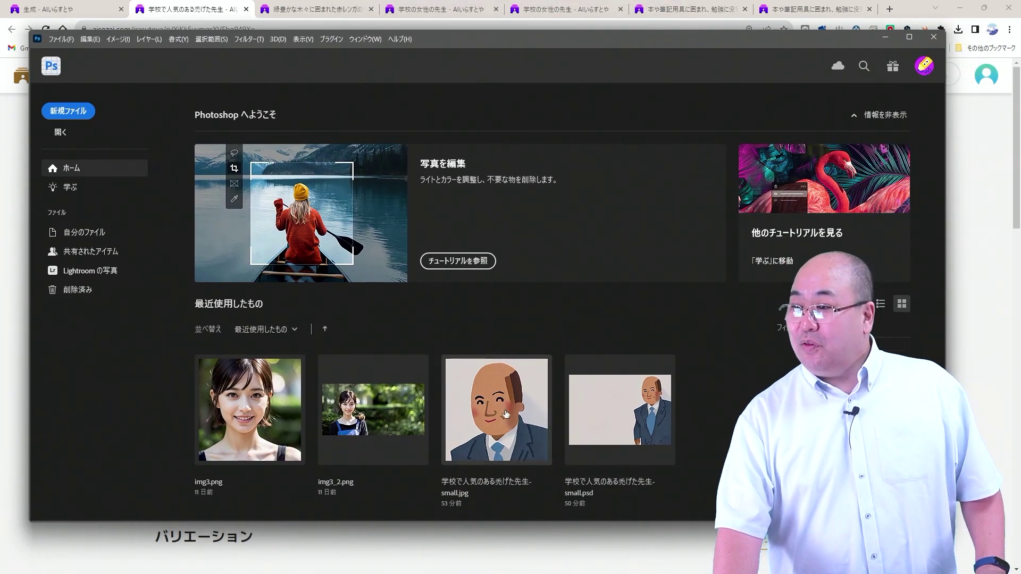
left_click(505, 414)
left_click(909, 36)
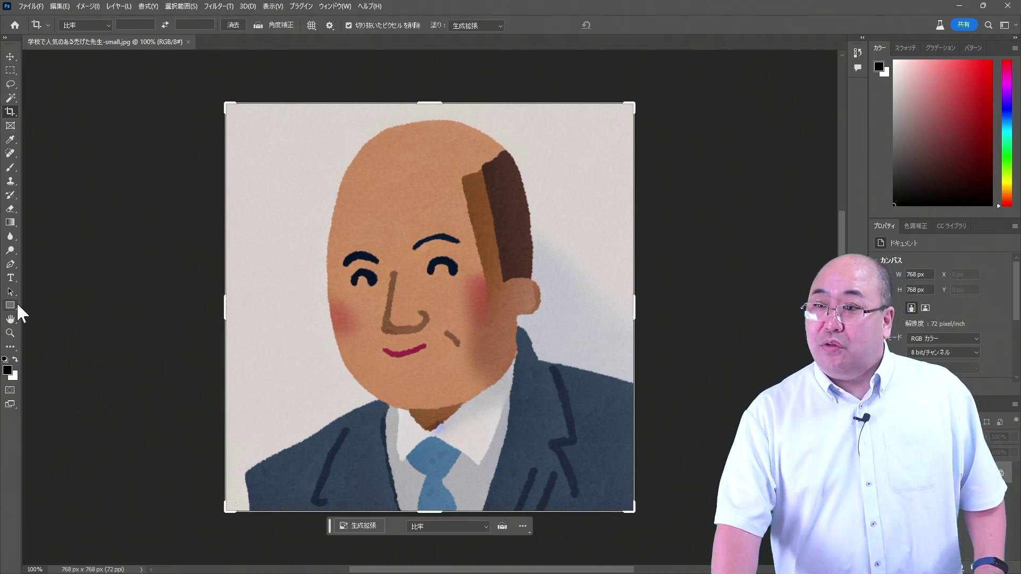
Step: Zoom the teacher image out to about 44% and try to start Generative Expand (生成拡張) with the Crop tool
left_click(11, 334)
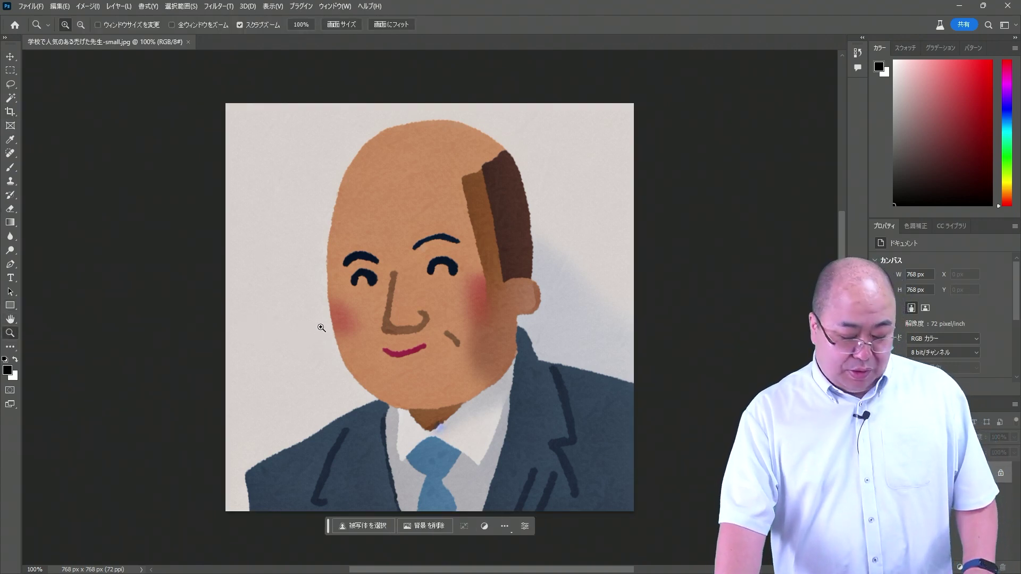
scroll(321, 328, "down", 4)
key("c")
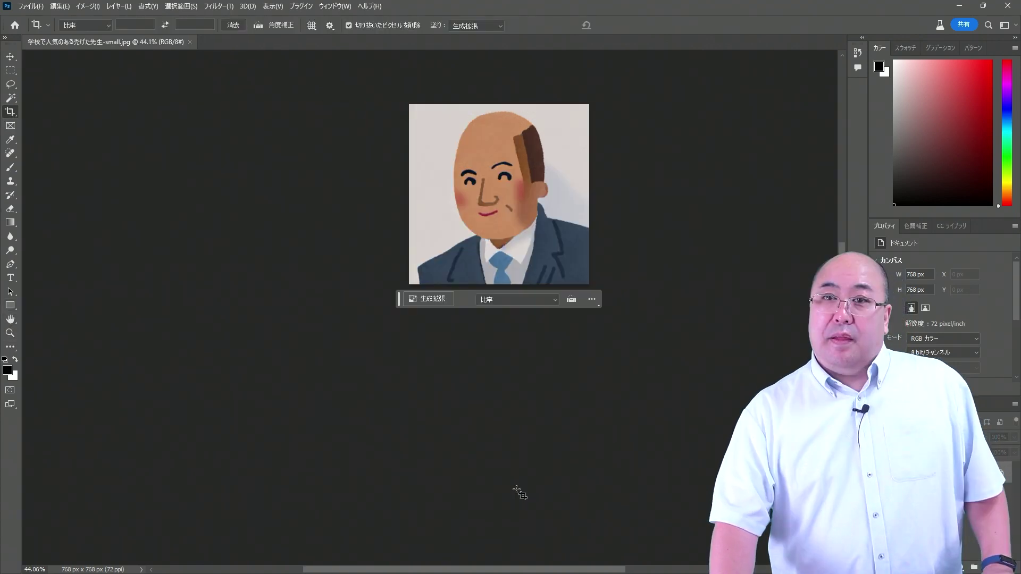
left_click(424, 300)
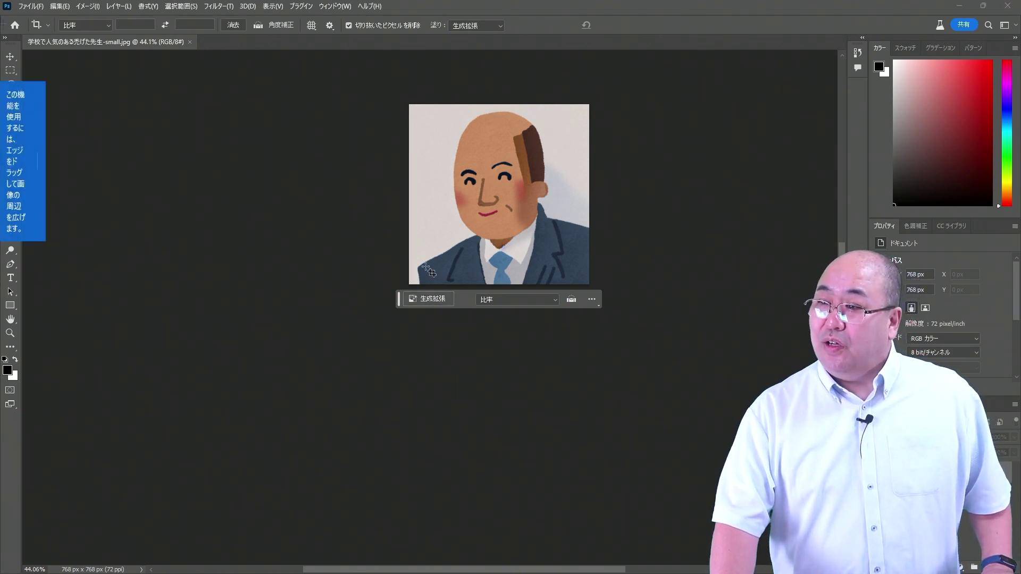